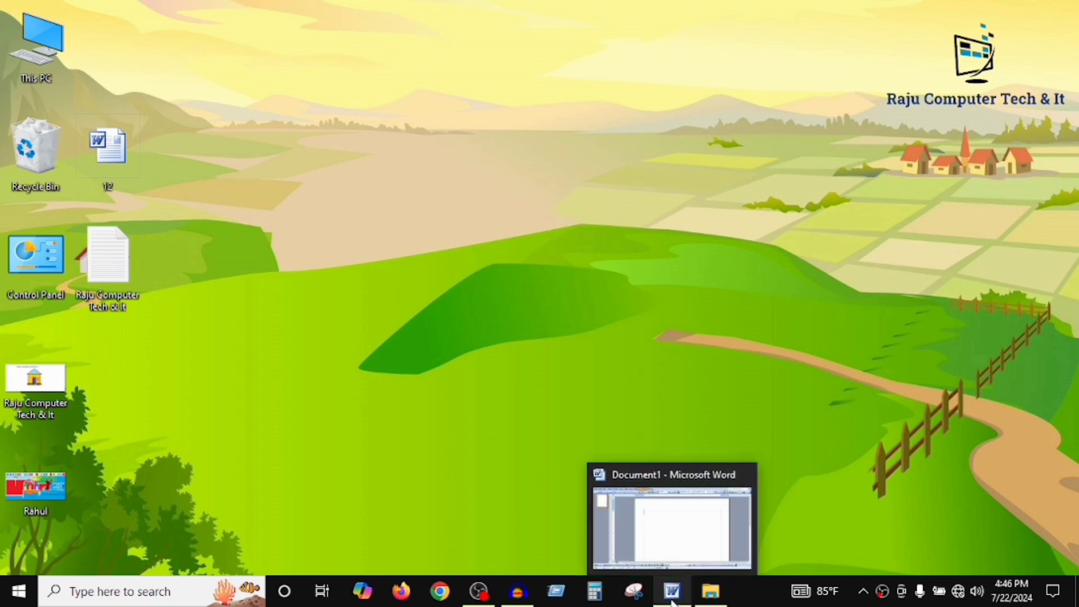
- Switch to the open Word document and add "A quick brown fox jumps over the lazy dog" as an AutoText entry
{"action": "left_click", "coordinate": [673, 601]}
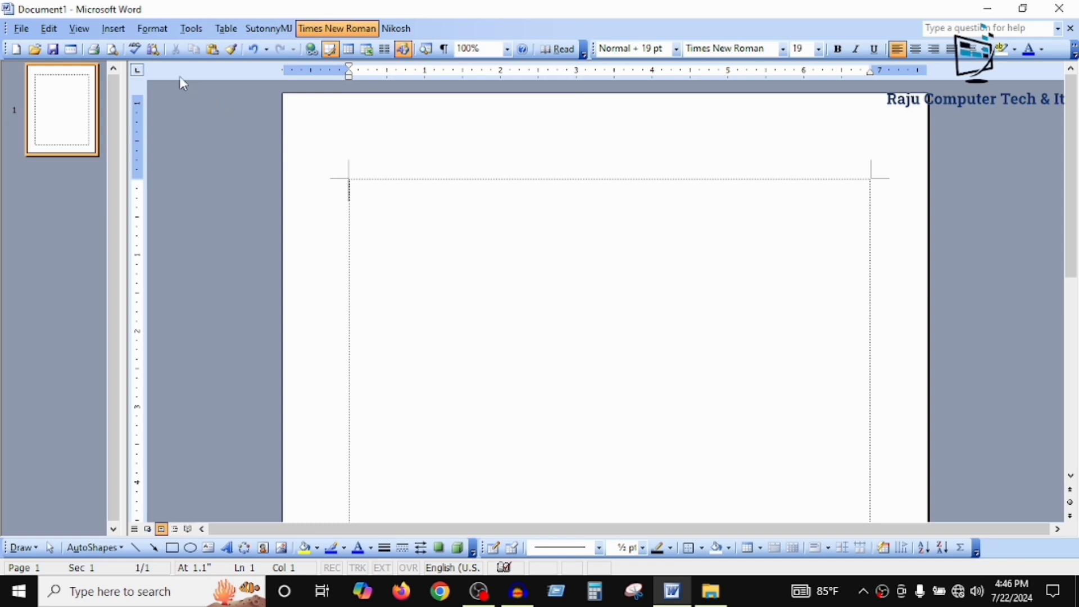
{"action": "left_click", "coordinate": [113, 29]}
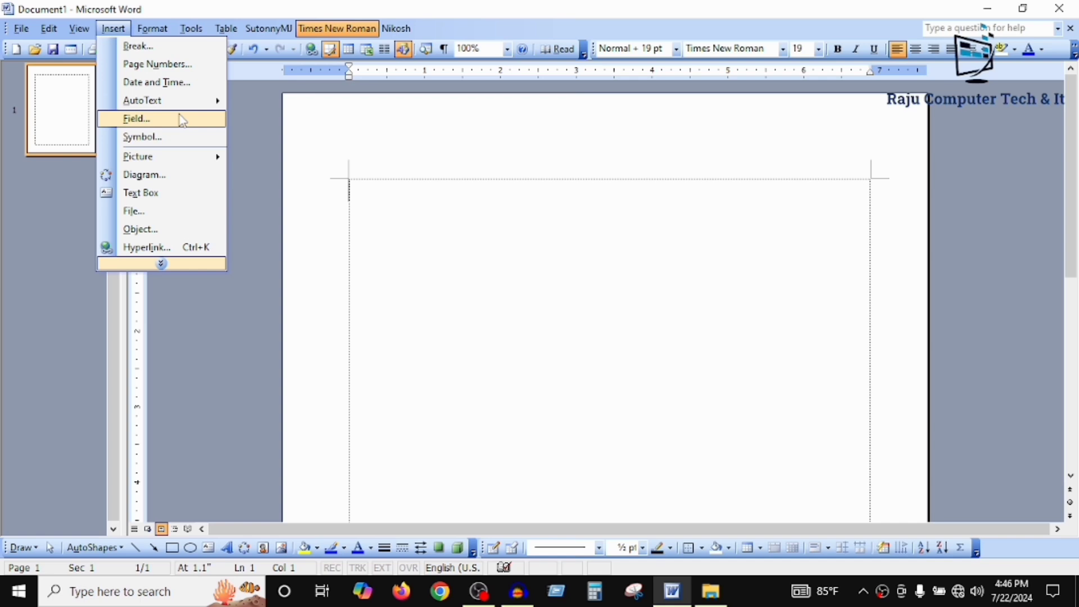
{"action": "mouse_move", "coordinate": [168, 102]}
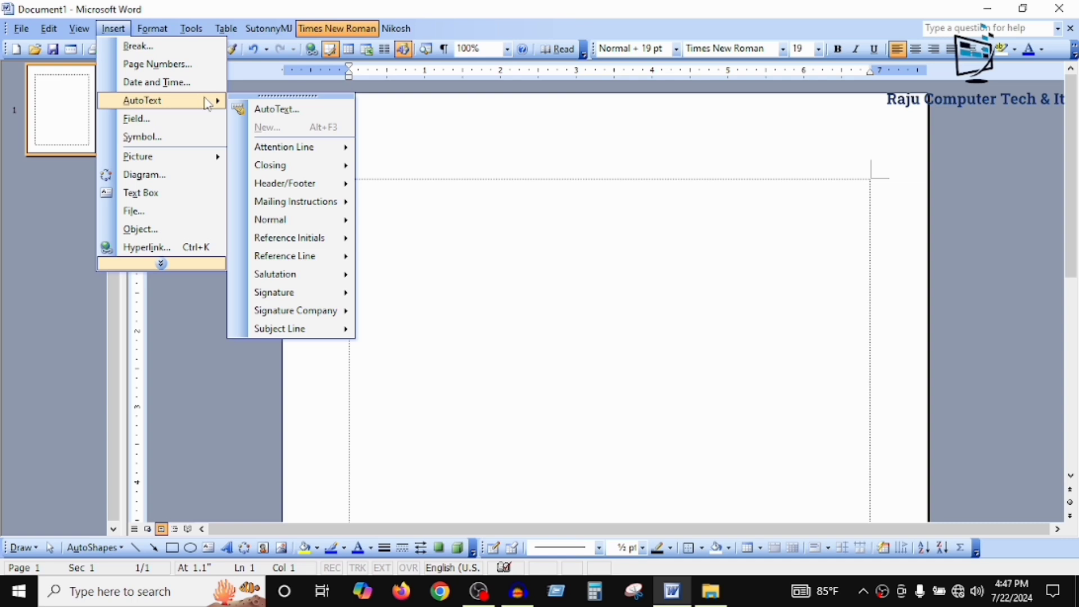
{"action": "left_click", "coordinate": [306, 111]}
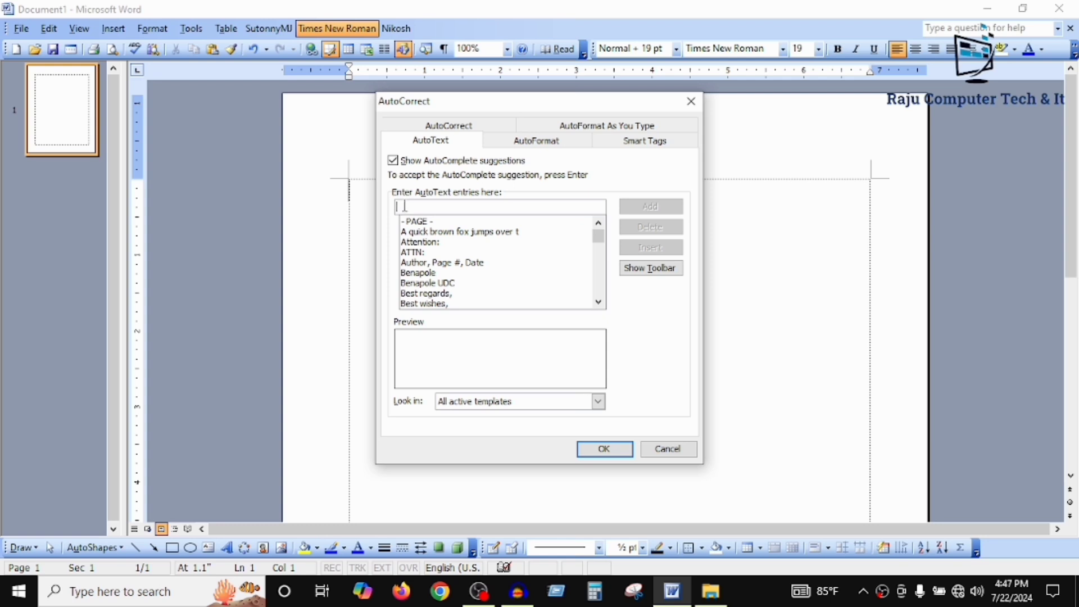
{"action": "type", "text": "A quick brown fox jumps over the lazy dog"}
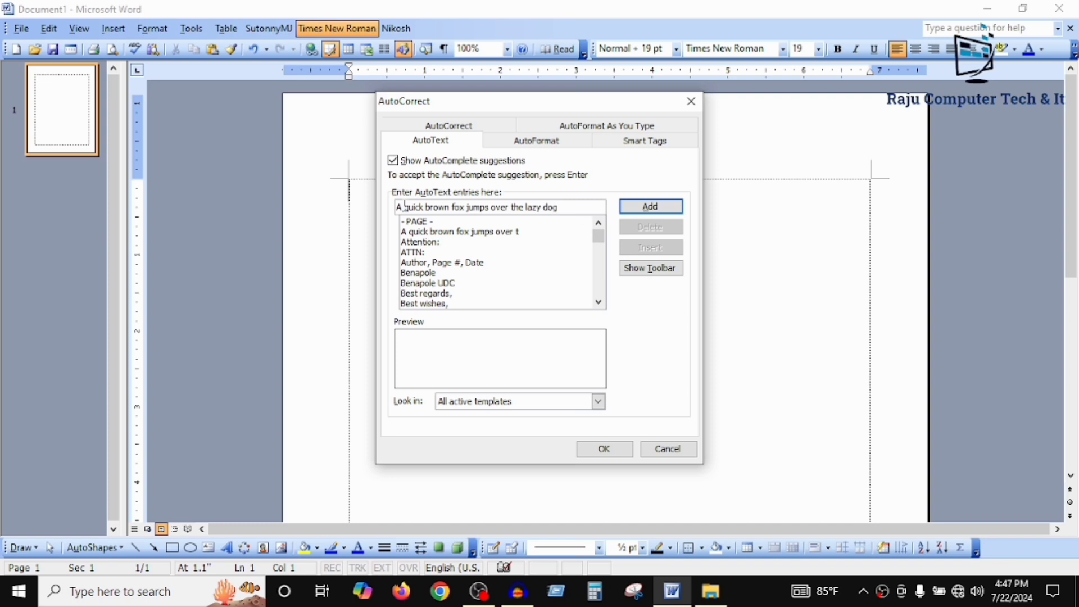
{"action": "left_click", "coordinate": [661, 211]}
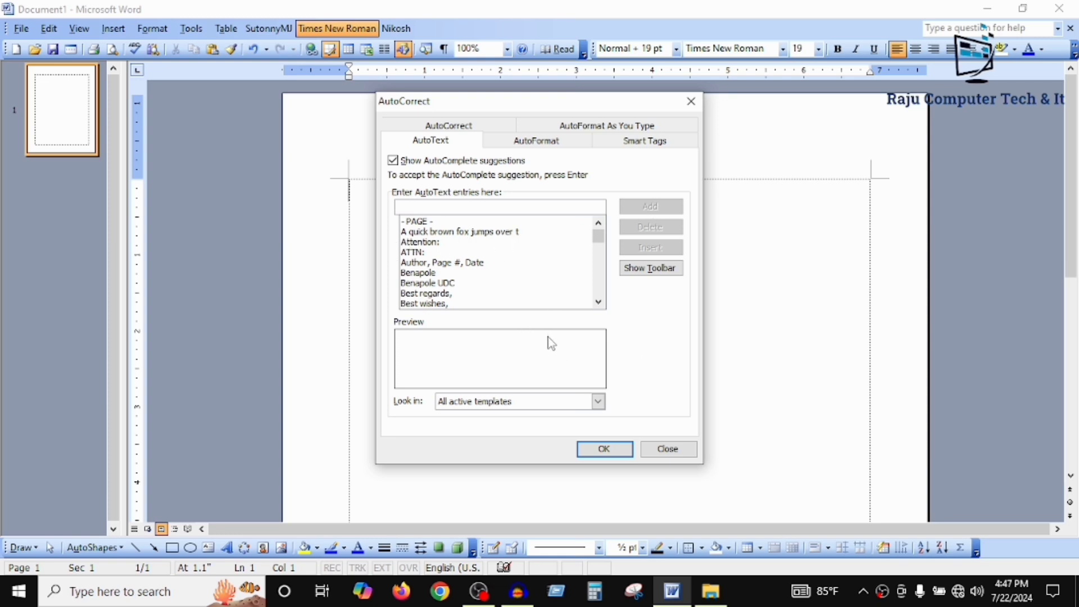
- Insert the quick brown fox AutoText entry into the empty document and start a new line below it
{"action": "left_click", "coordinate": [407, 233]}
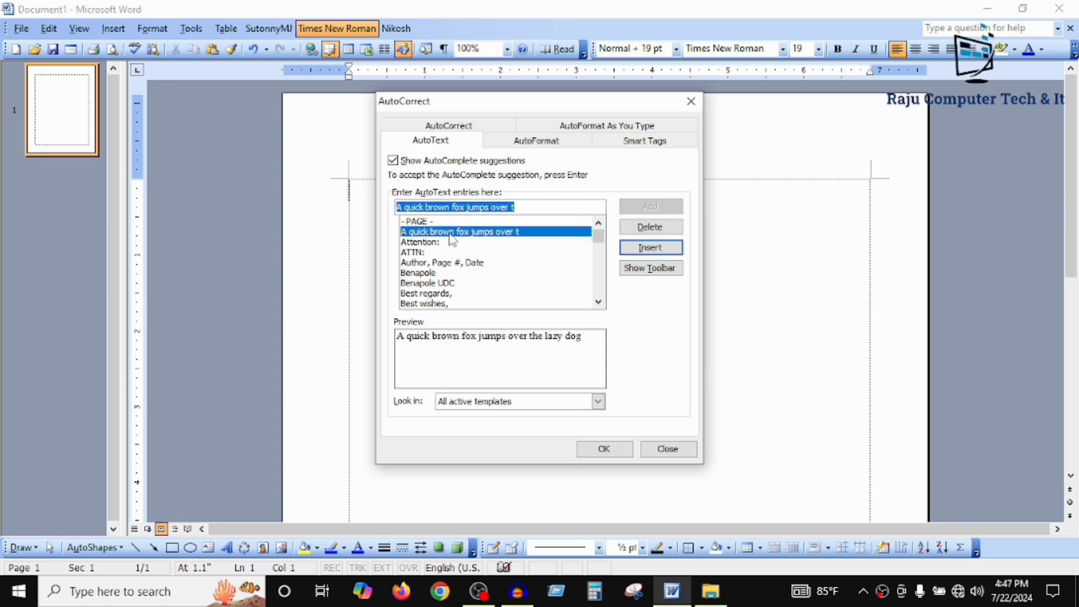
{"action": "left_click", "coordinate": [665, 252]}
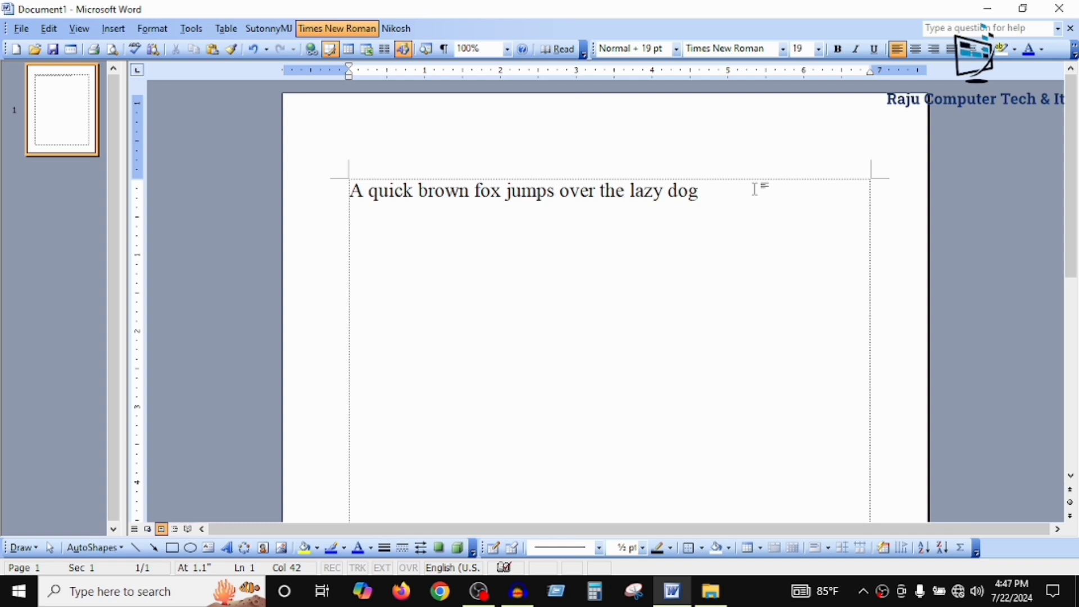
{"action": "key", "text": "Return"}
- Insert the quick brown fox AutoText entry again on the second line
{"action": "left_click", "coordinate": [113, 28]}
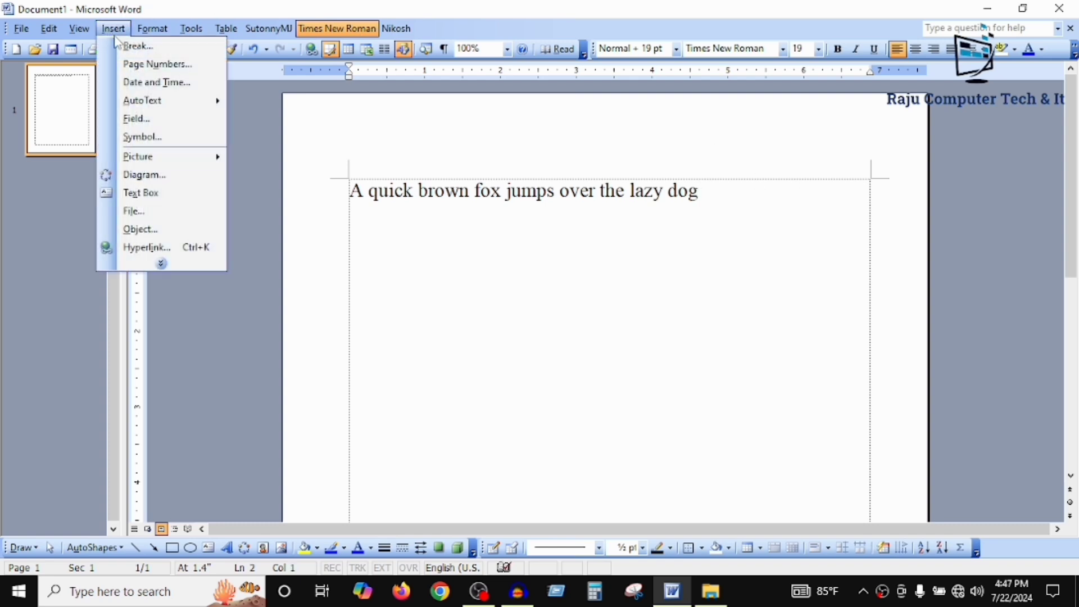
{"action": "mouse_move", "coordinate": [212, 106]}
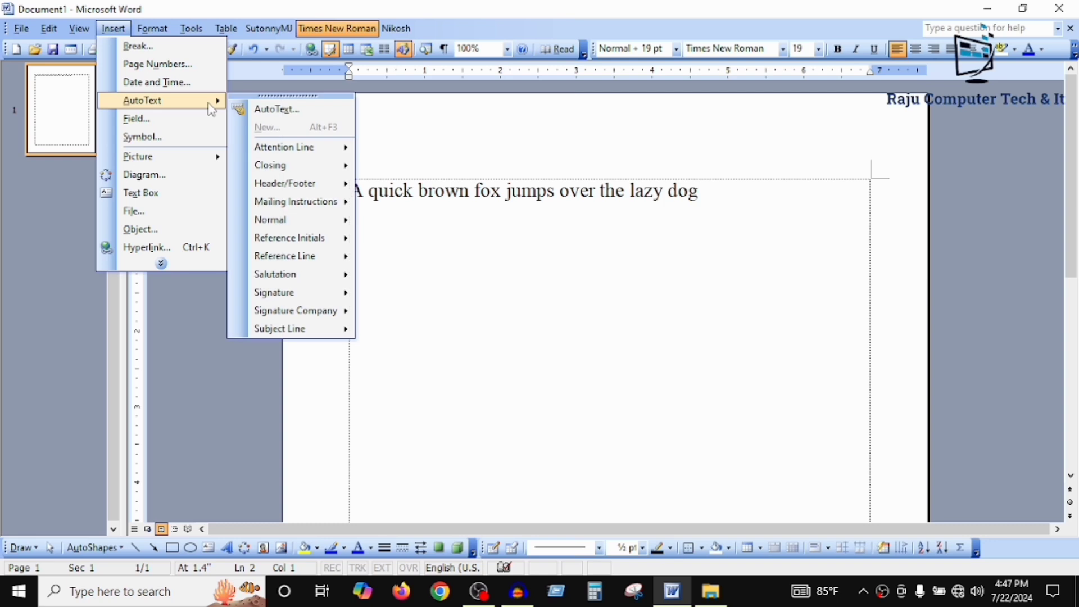
{"action": "left_click", "coordinate": [277, 110]}
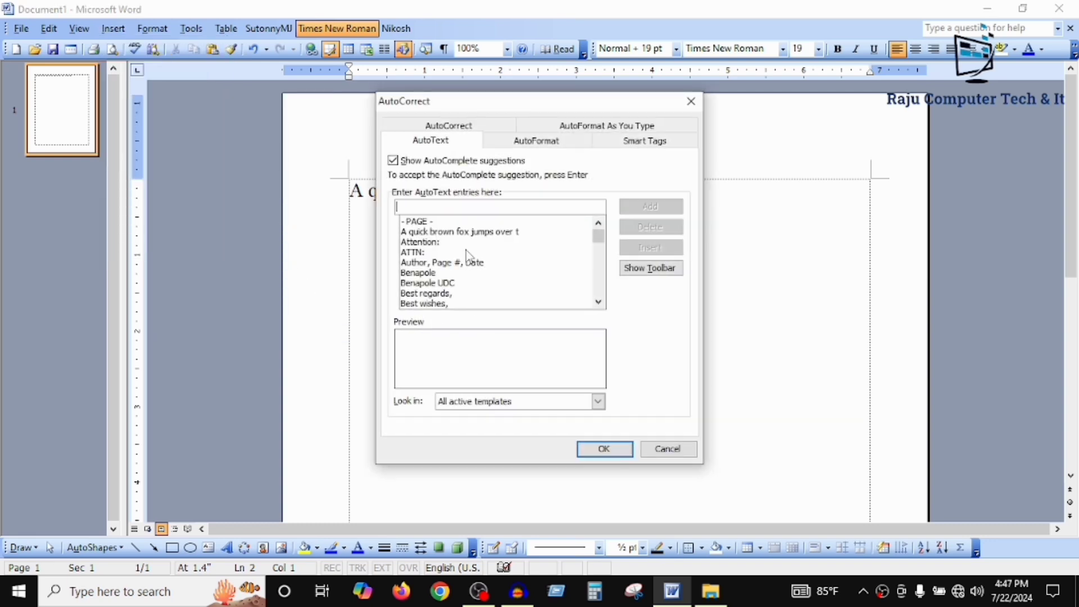
{"action": "left_click", "coordinate": [473, 233]}
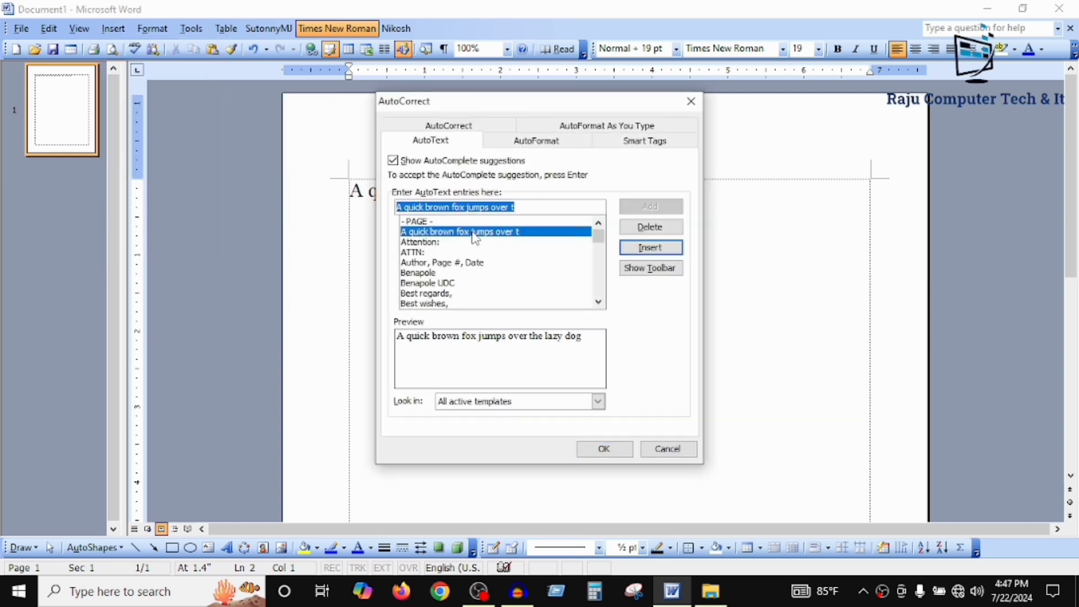
{"action": "left_click", "coordinate": [648, 248]}
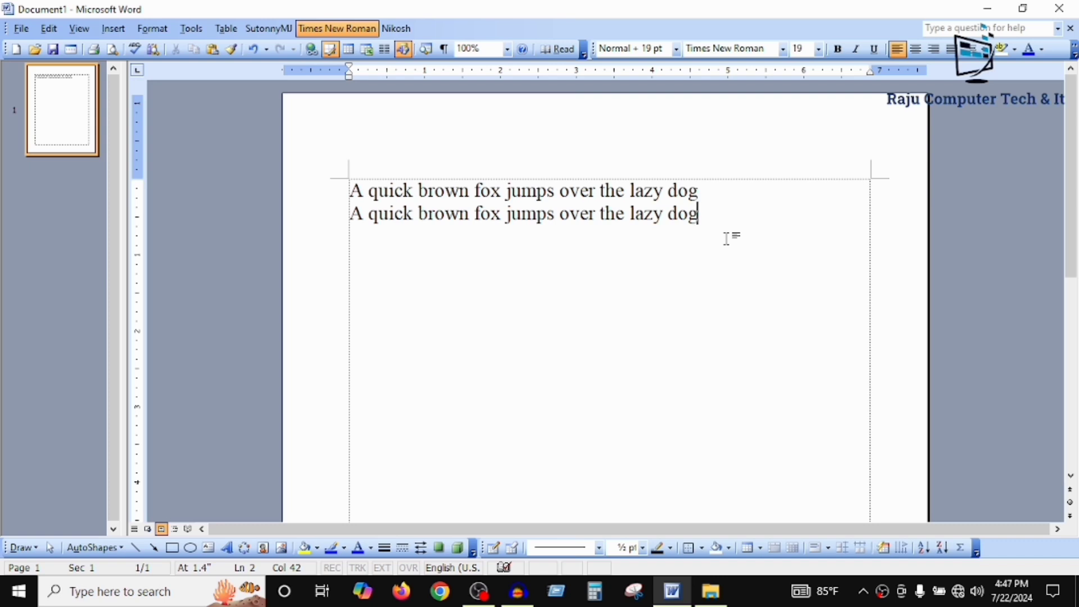
- Insert a third copy of the quick brown fox AutoText entry and split it onto its own line
{"action": "left_click", "coordinate": [115, 31]}
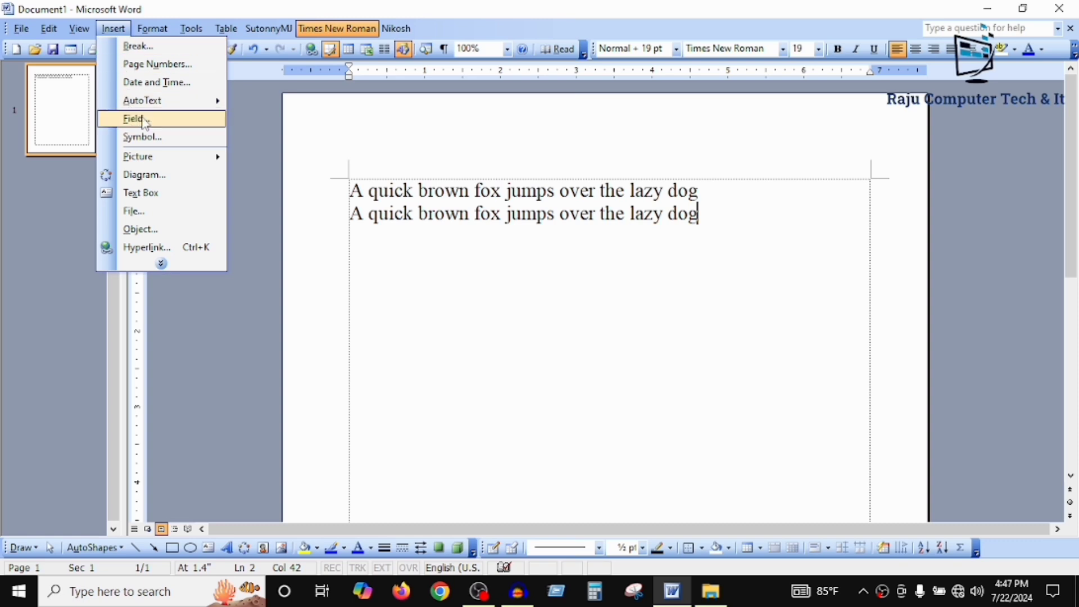
{"action": "mouse_move", "coordinate": [187, 108]}
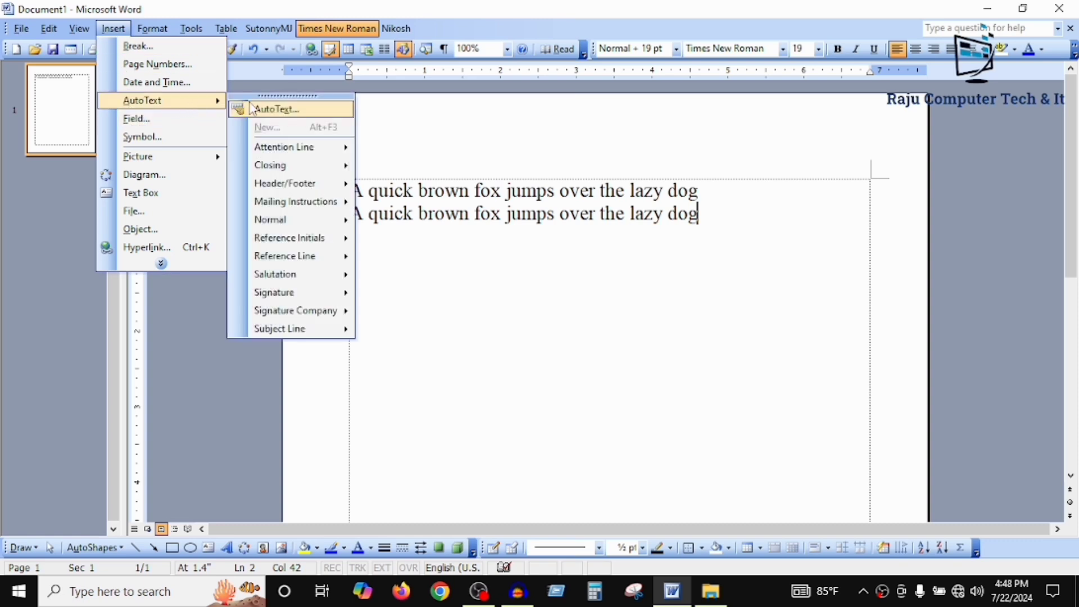
{"action": "left_click", "coordinate": [276, 110]}
{"action": "scroll", "coordinate": [509, 288], "scroll_direction": "down", "scroll_amount": 10}
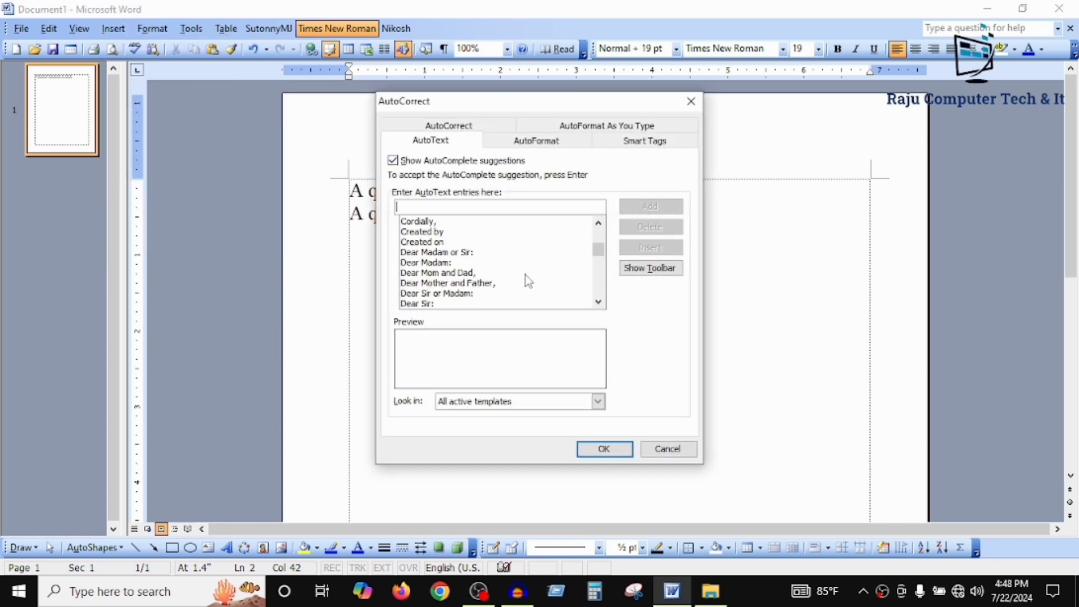
{"action": "scroll", "coordinate": [515, 287], "scroll_direction": "up", "scroll_amount": 10}
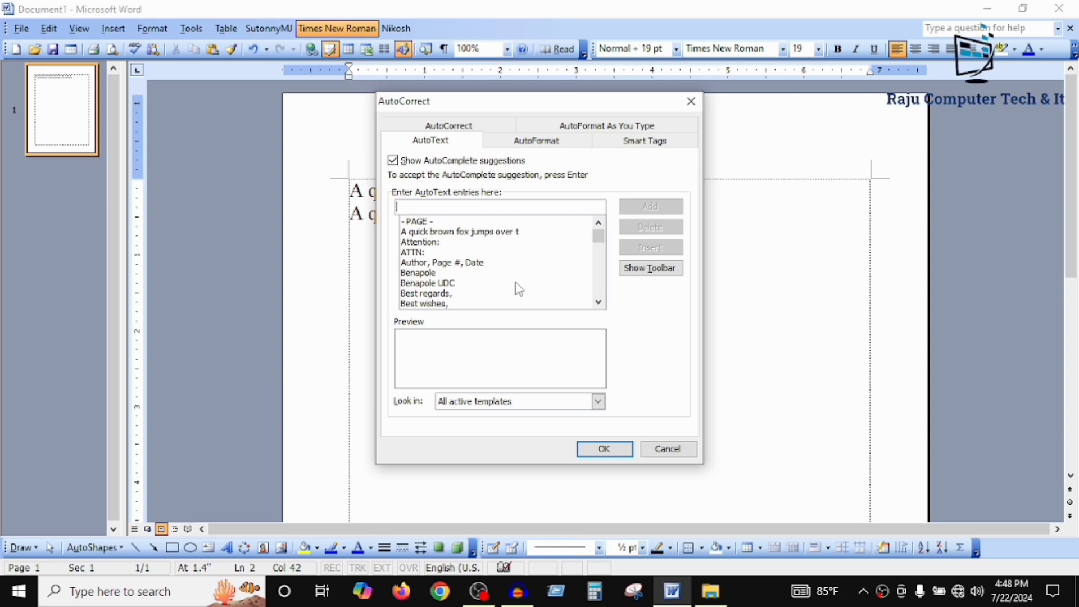
{"action": "left_click", "coordinate": [482, 233]}
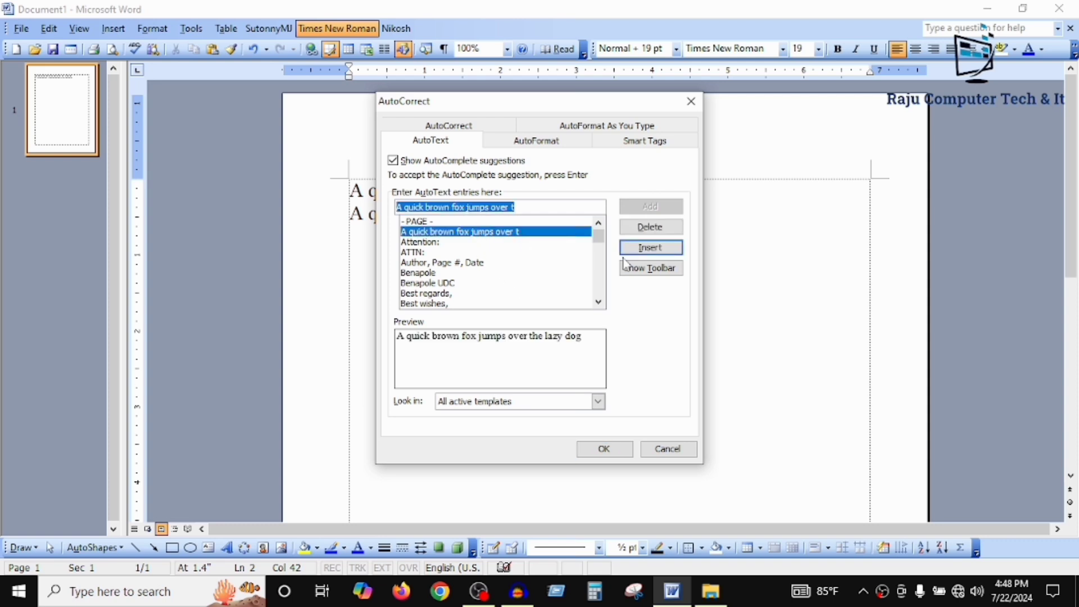
{"action": "left_click", "coordinate": [650, 247]}
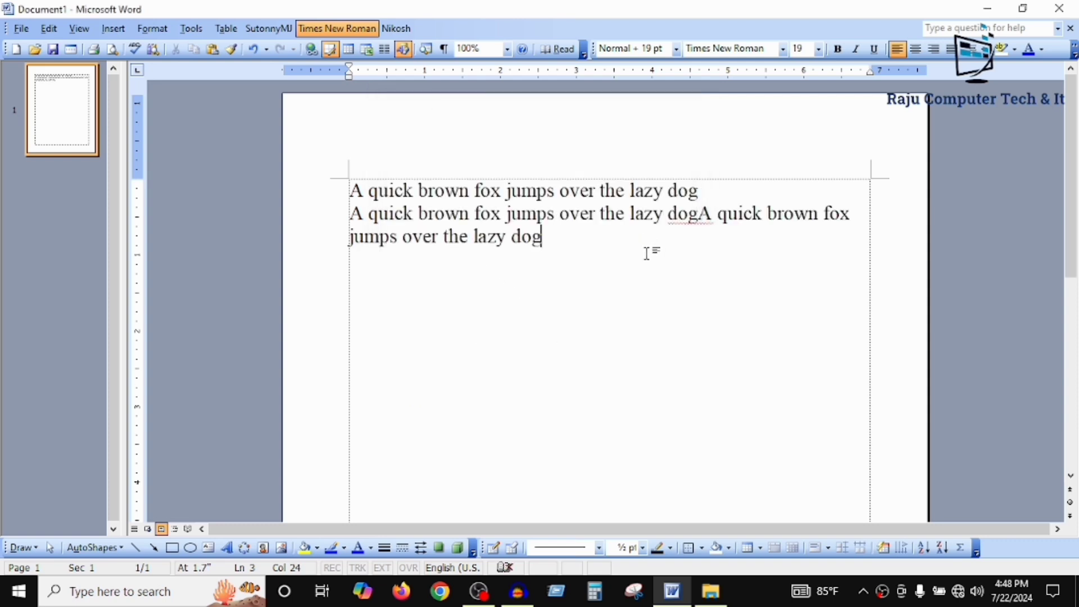
{"action": "left_click", "coordinate": [699, 214]}
{"action": "key", "text": "Return"}
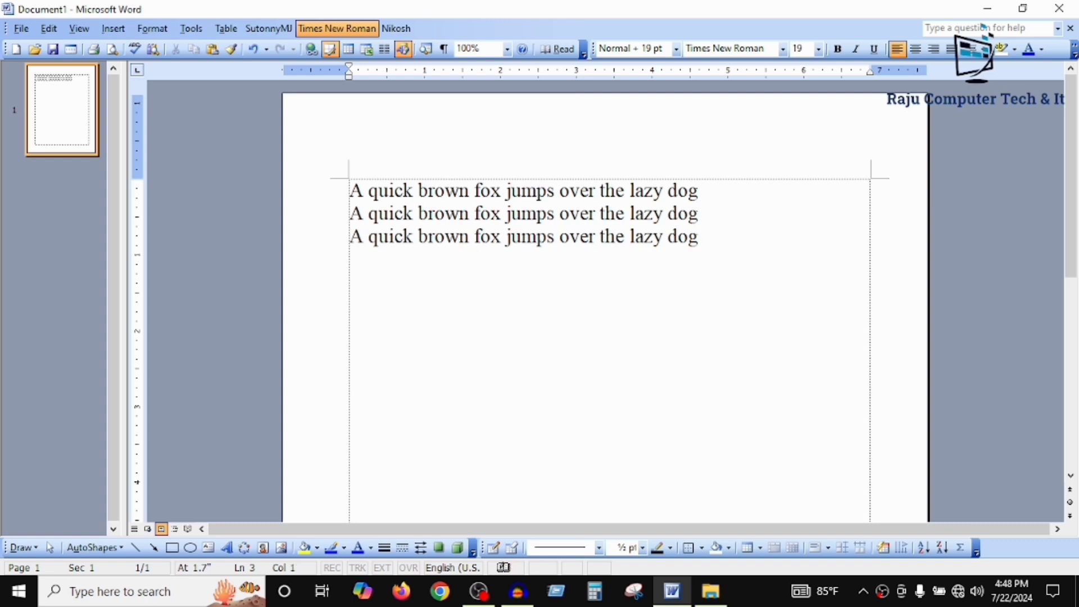
- Delete the quick brown fox entry from the AutoText list and close the dialog, leaving the cursor after the third sentence
{"action": "left_click", "coordinate": [698, 239]}
{"action": "left_click", "coordinate": [114, 30]}
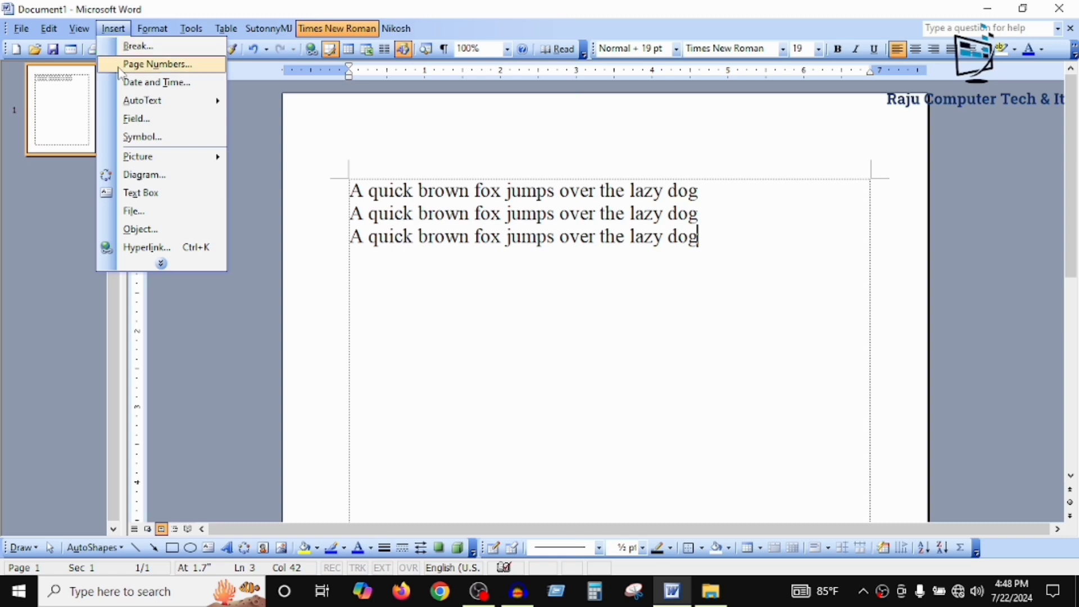
{"action": "mouse_move", "coordinate": [139, 107]}
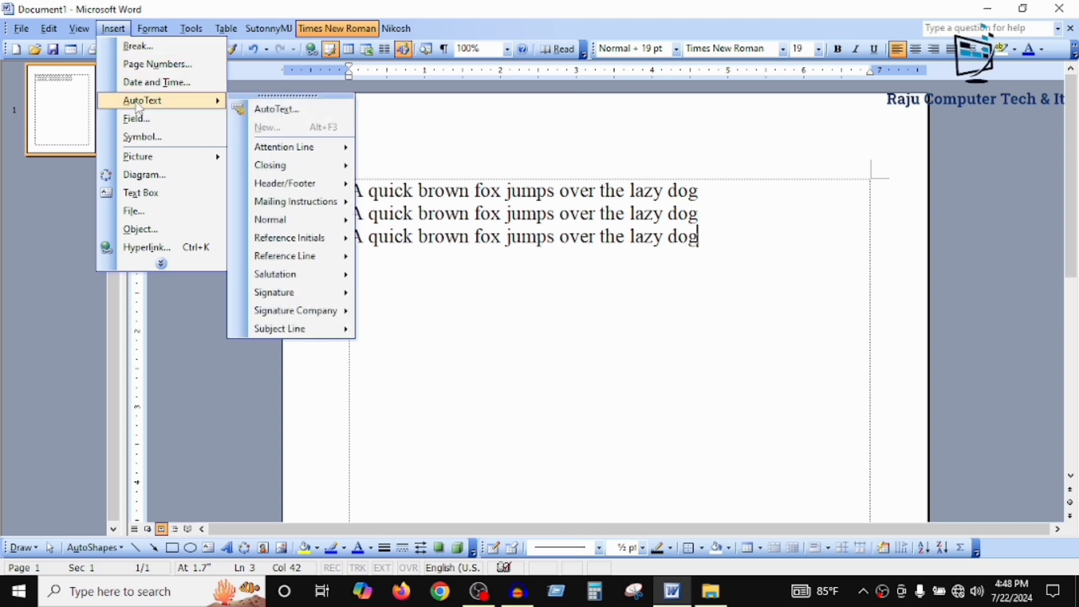
{"action": "left_click", "coordinate": [288, 113]}
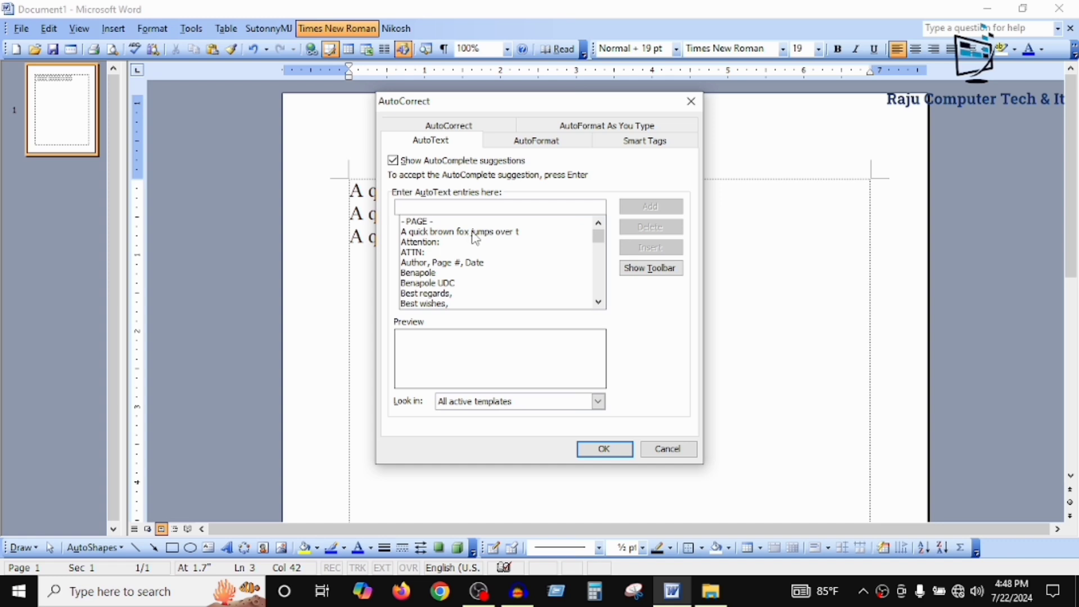
{"action": "left_click", "coordinate": [467, 232]}
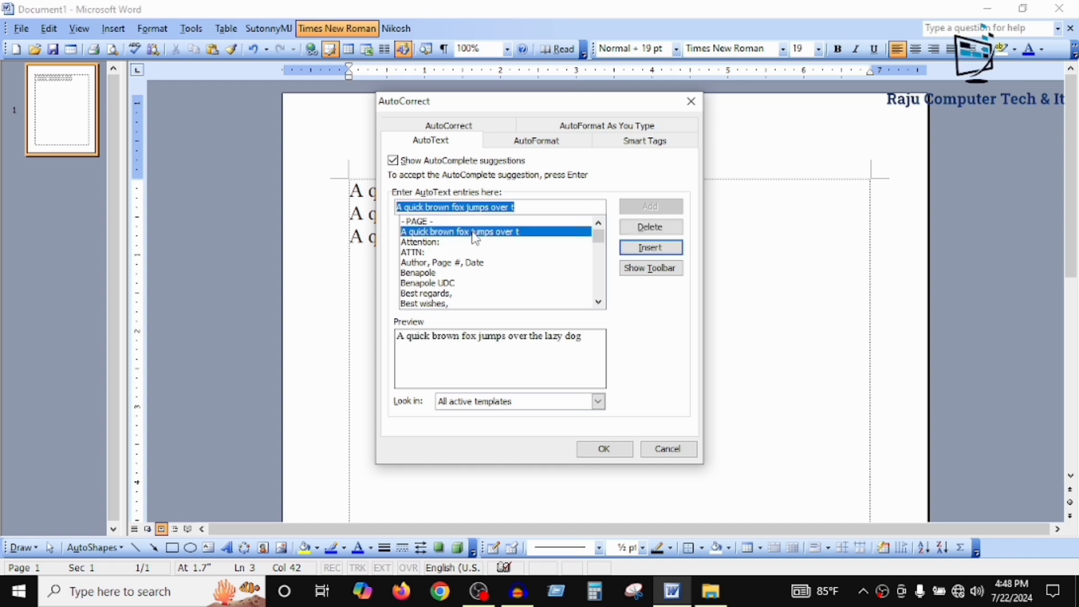
{"action": "left_click", "coordinate": [668, 233]}
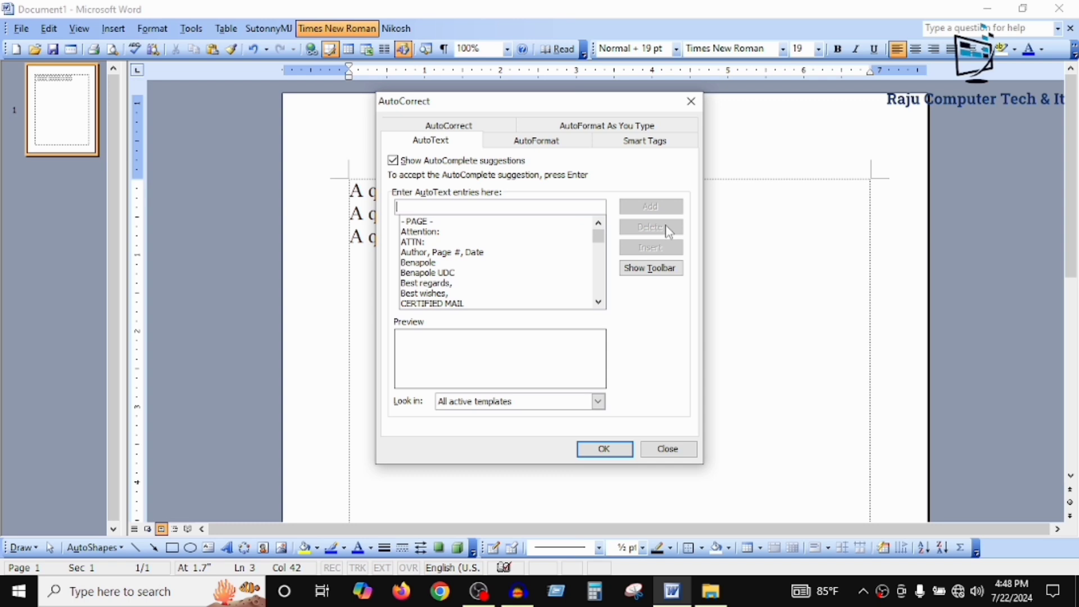
{"action": "left_click", "coordinate": [691, 101]}
- Insert an empty equation two lines below the last sentence using the Eq field's Equation Editor, and move the Equation toolbar just above it
{"action": "key", "text": "Return"}
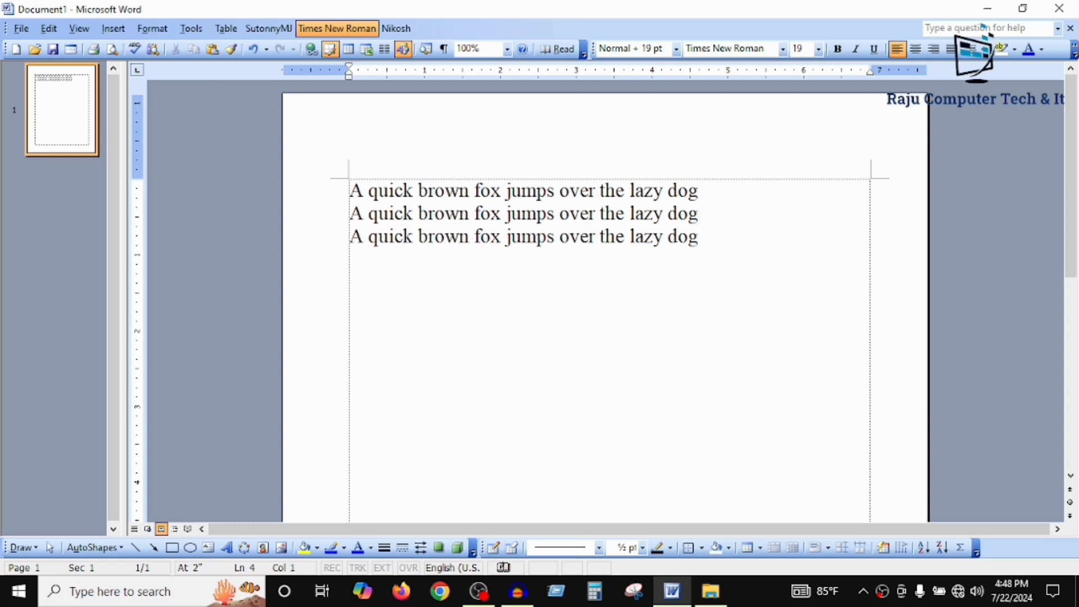
{"action": "key", "text": "Return"}
{"action": "left_click", "coordinate": [124, 31]}
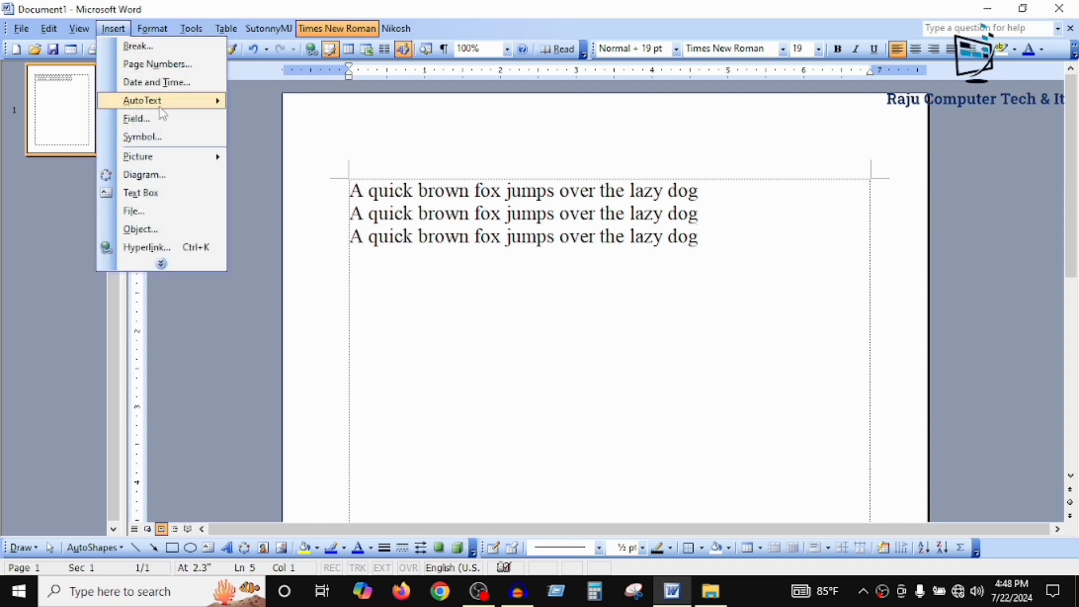
{"action": "mouse_move", "coordinate": [191, 112]}
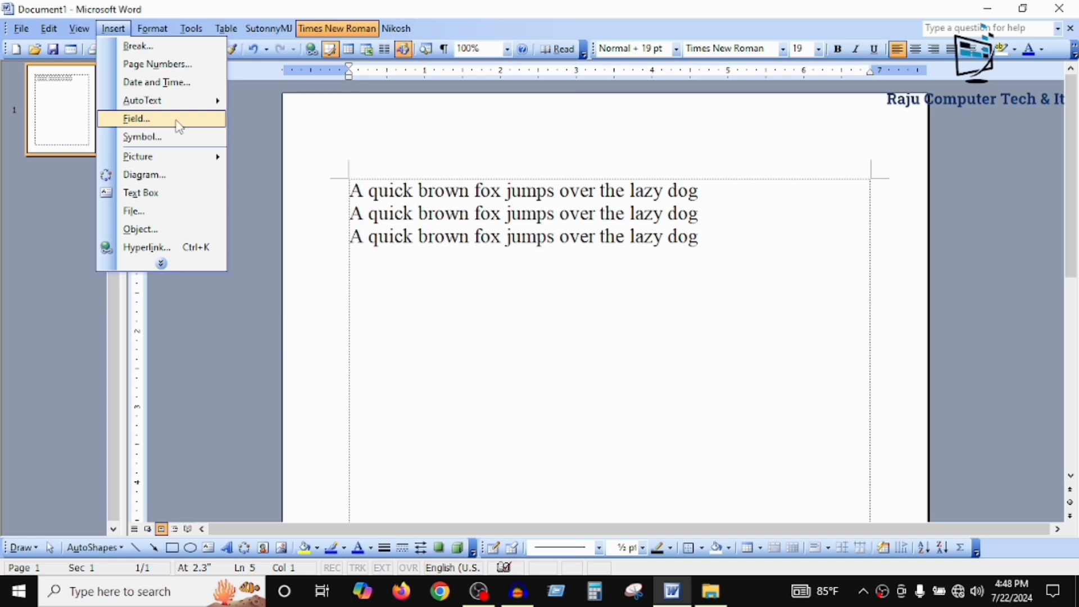
{"action": "left_click", "coordinate": [179, 126]}
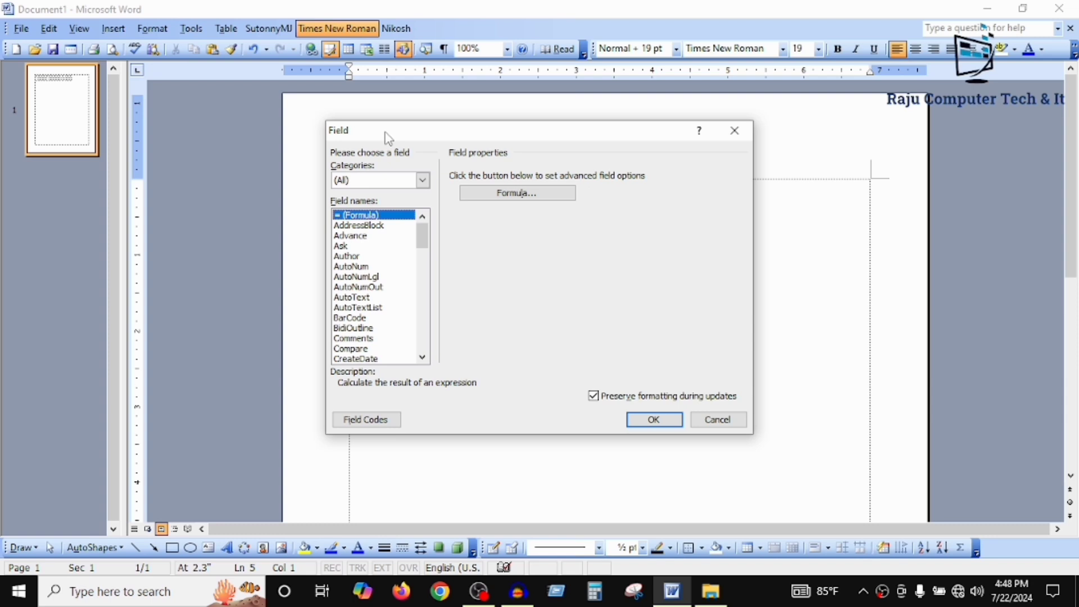
{"action": "left_click_drag", "start_coordinate": [388, 138], "coordinate": [308, 102]}
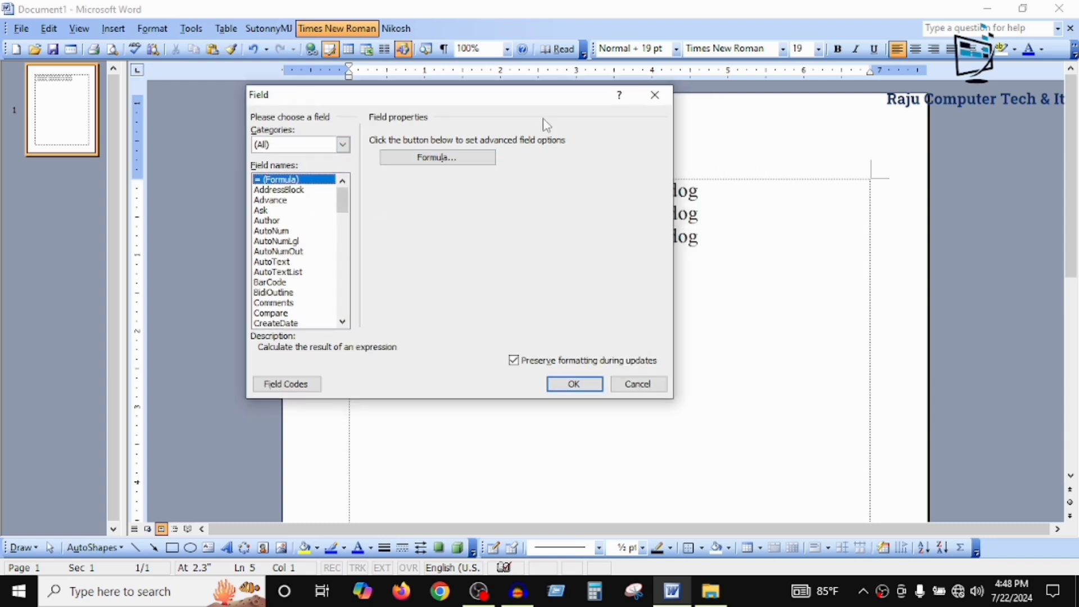
{"action": "left_click_drag", "start_coordinate": [343, 211], "coordinate": [343, 217]}
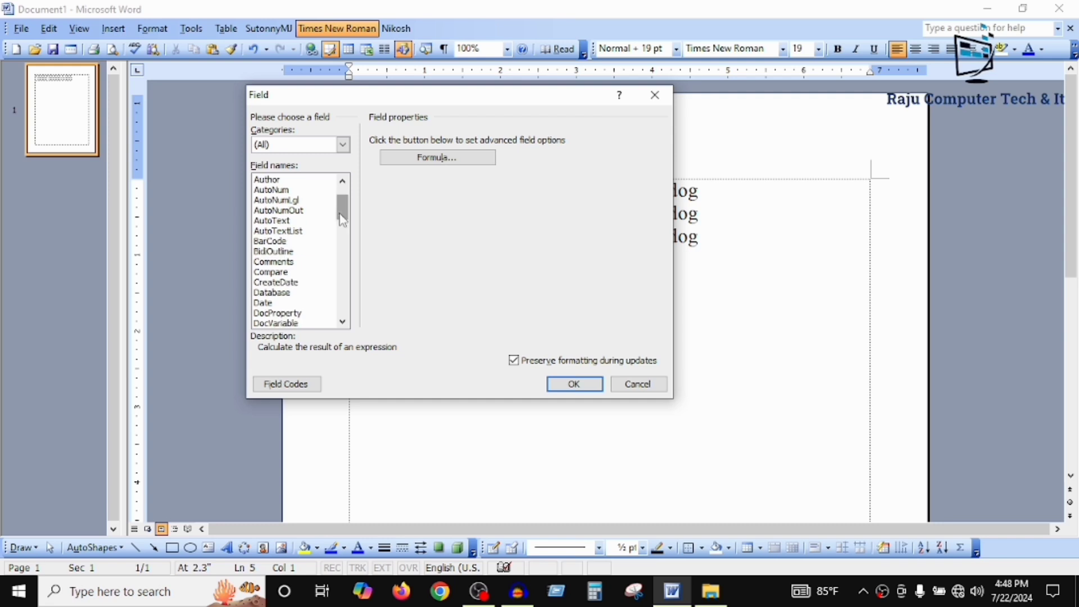
{"action": "left_click", "coordinate": [343, 322]}
{"action": "left_click", "coordinate": [343, 322]}
{"action": "left_click", "coordinate": [343, 323]}
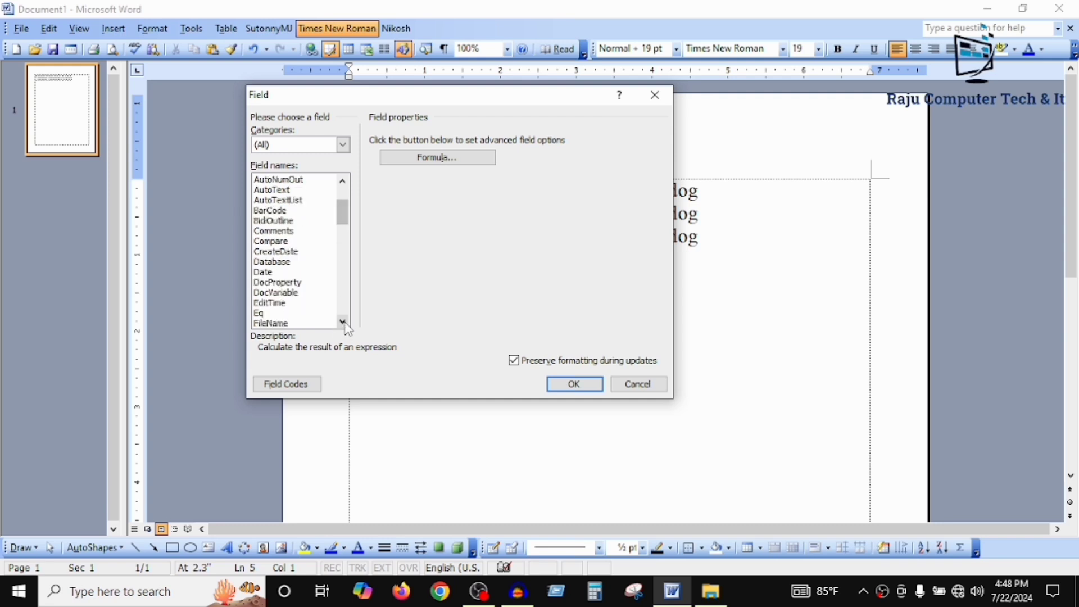
{"action": "left_click", "coordinate": [343, 322]}
{"action": "left_click", "coordinate": [342, 323]}
{"action": "left_click", "coordinate": [266, 294]}
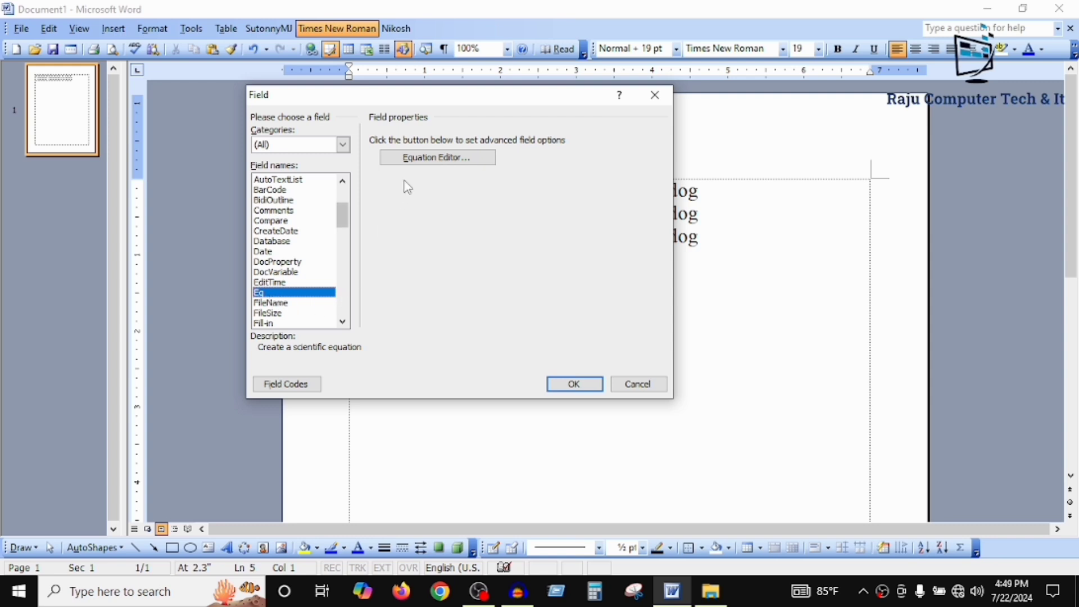
{"action": "left_click", "coordinate": [467, 163]}
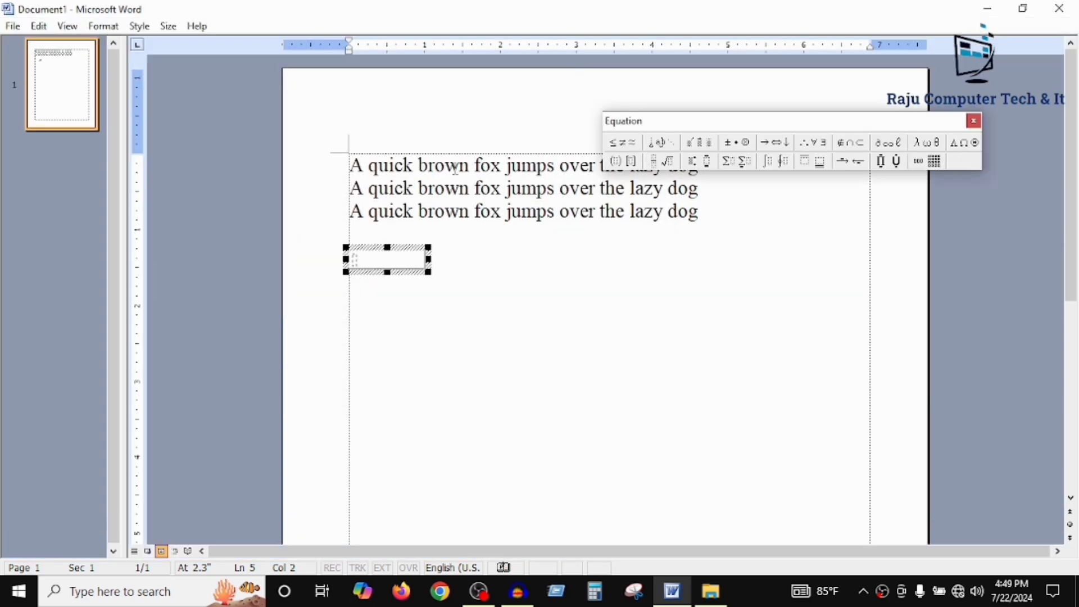
{"action": "left_click_drag", "start_coordinate": [641, 121], "coordinate": [366, 176]}
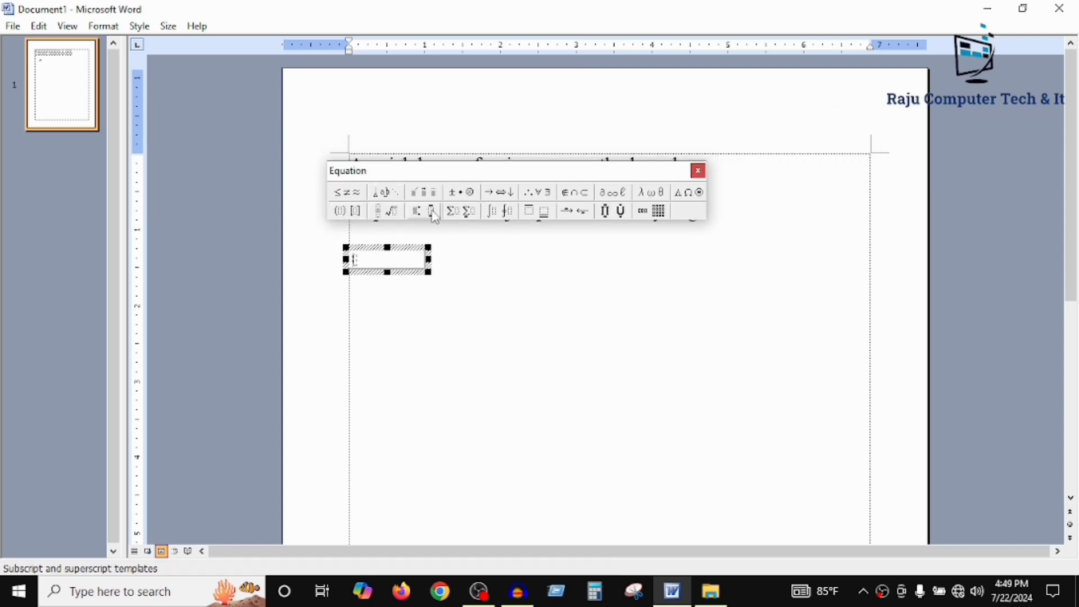
- Examine the Equation toolbar's palettes for brackets, fractions and radicals, subscripts and superscripts, operators, relational symbols and integrals
{"action": "left_click_drag", "start_coordinate": [530, 176], "coordinate": [551, 133]}
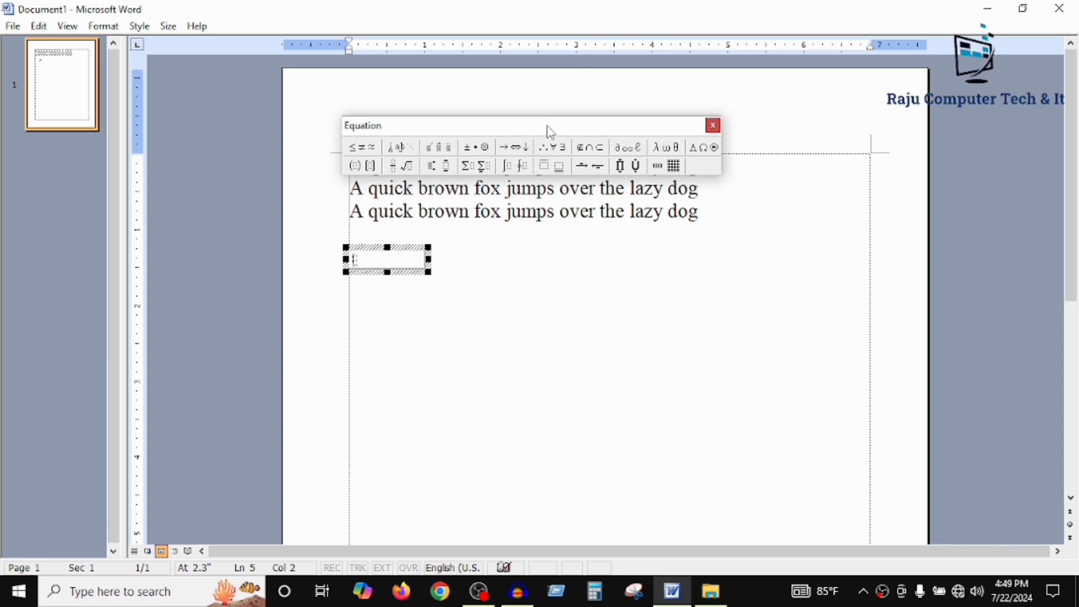
{"action": "left_click", "coordinate": [367, 168]}
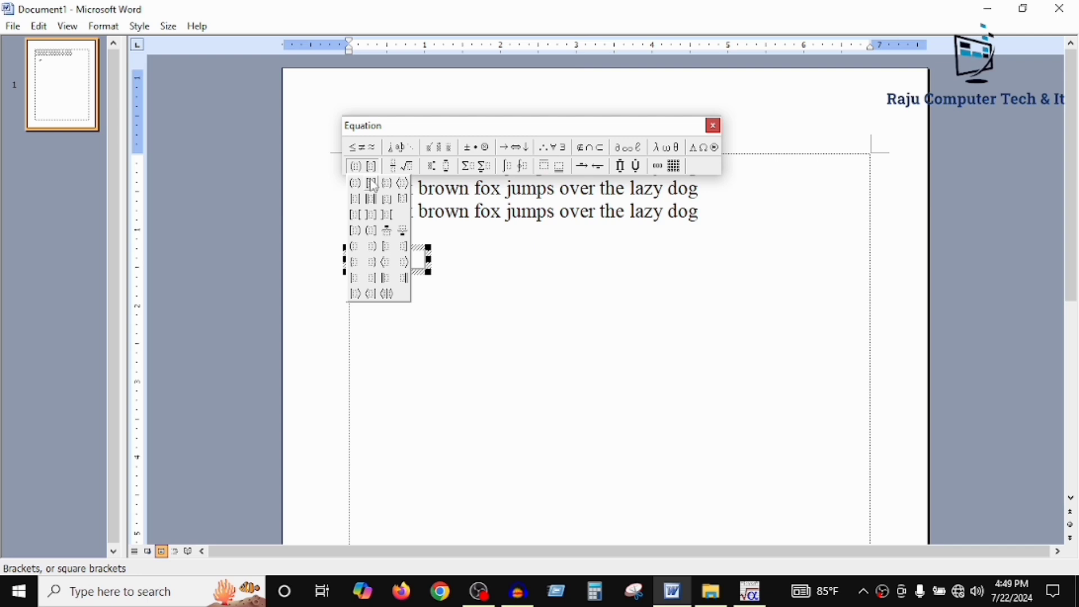
{"action": "left_click", "coordinate": [401, 166]}
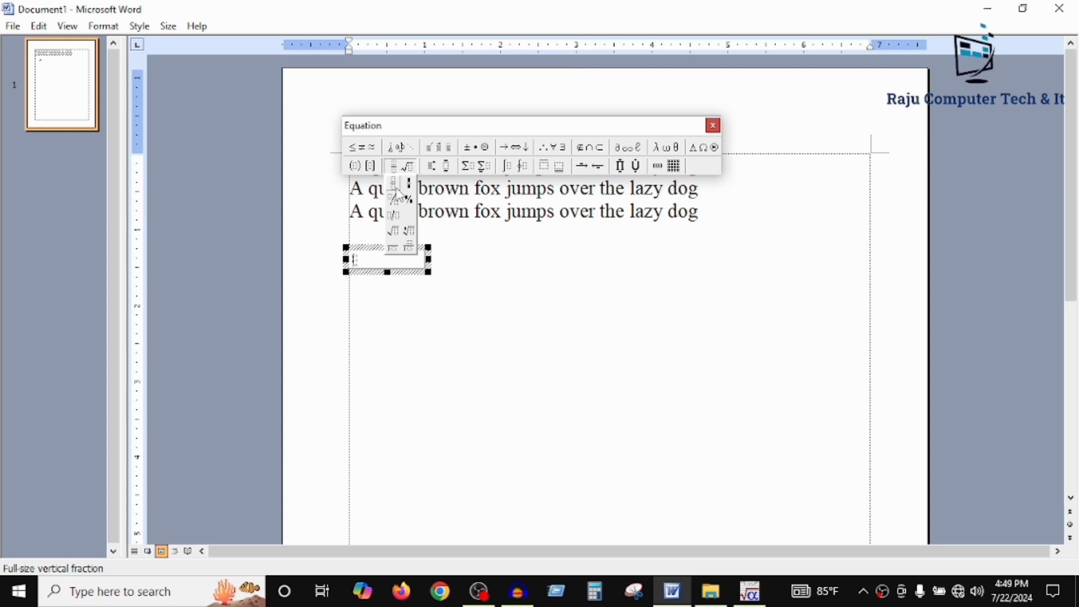
{"action": "left_click", "coordinate": [453, 170]}
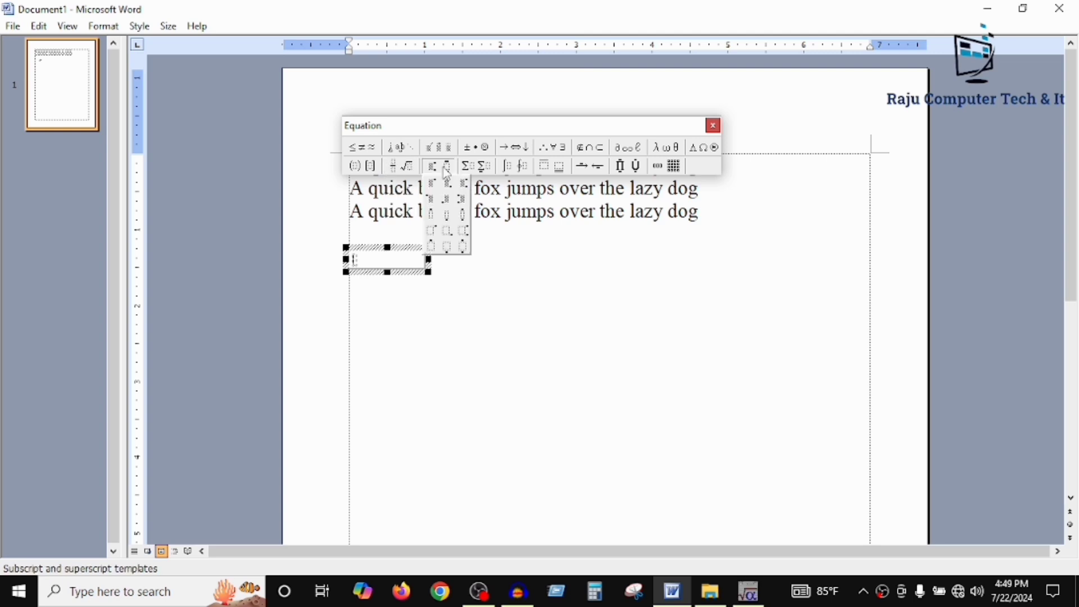
{"action": "left_click", "coordinate": [531, 162]}
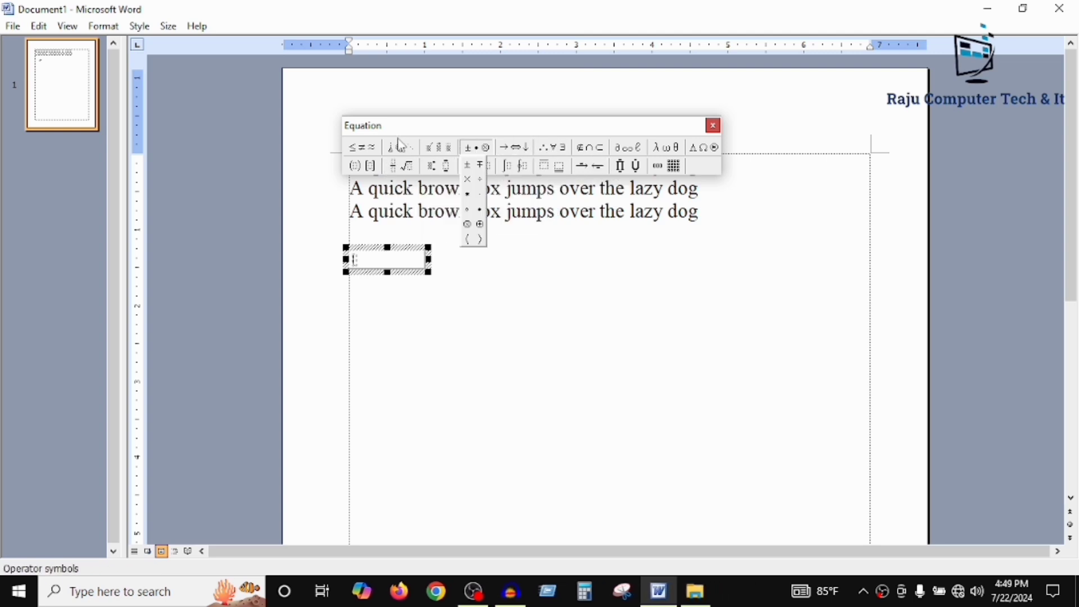
{"action": "mouse_move", "coordinate": [376, 151]}
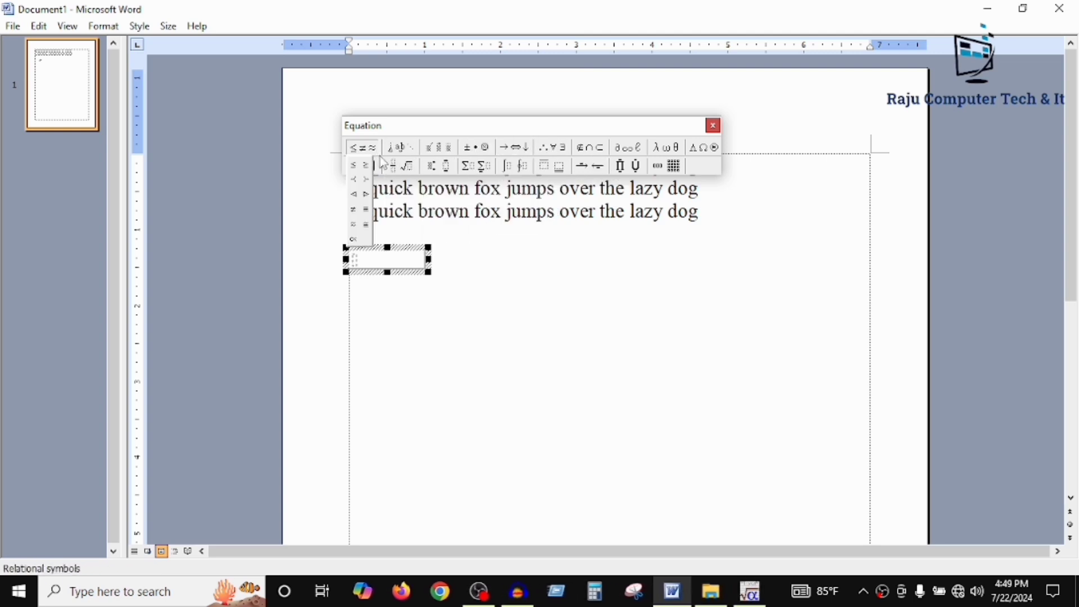
{"action": "left_click", "coordinate": [523, 166]}
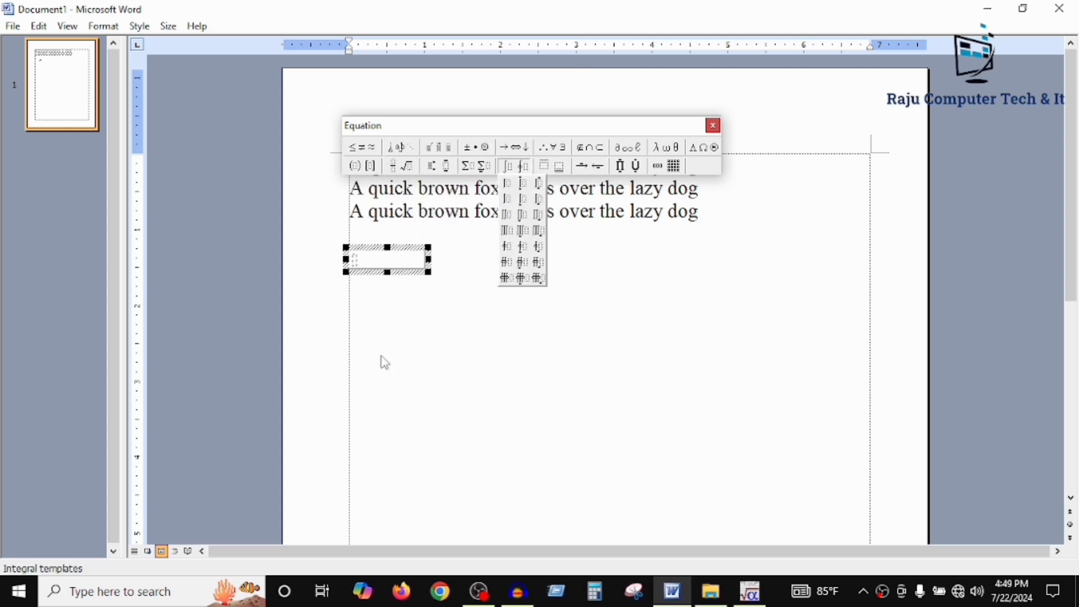
{"action": "left_click", "coordinate": [356, 262]}
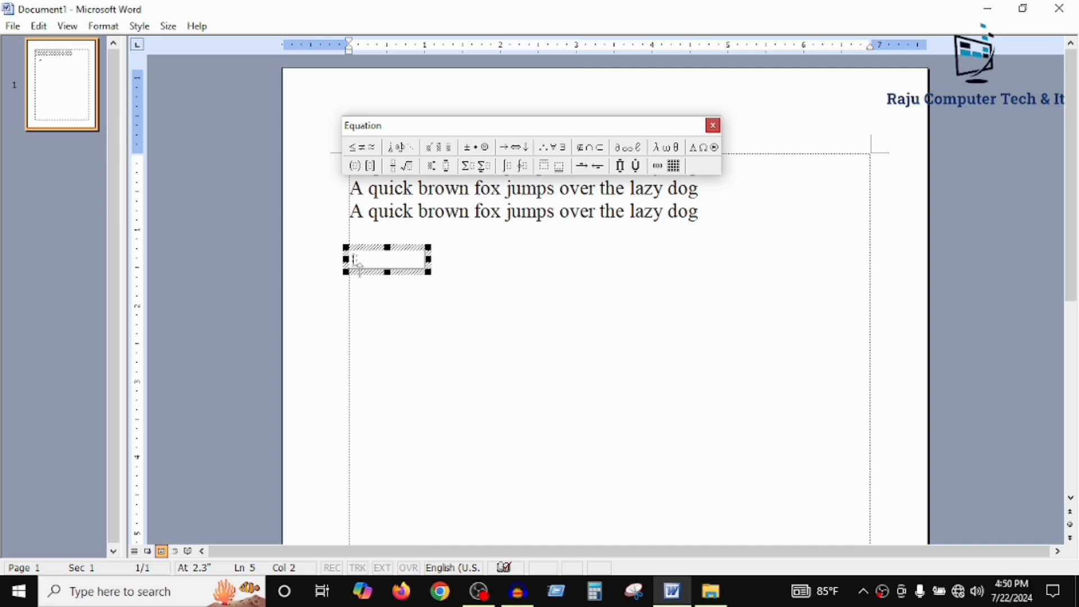
- Move the Equation toolbar clear of the empty equation and insert a square brackets template in it
{"action": "scroll", "coordinate": [359, 269], "scroll_direction": "up", "scroll_amount": 4}
{"action": "scroll", "coordinate": [363, 271], "scroll_direction": "up", "scroll_amount": 5}
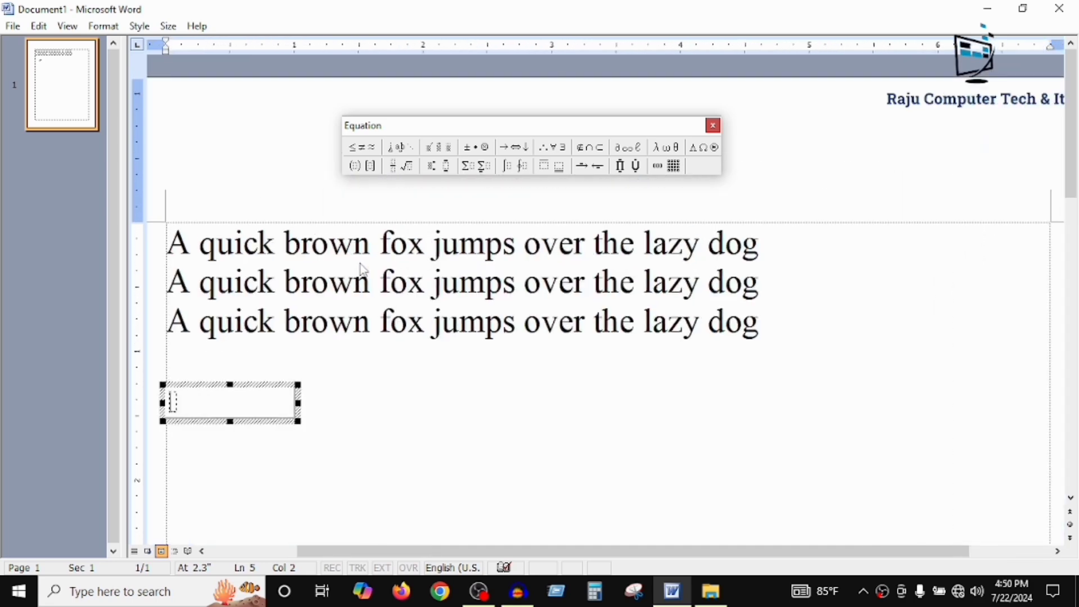
{"action": "scroll", "coordinate": [364, 271], "scroll_direction": "up", "scroll_amount": 4}
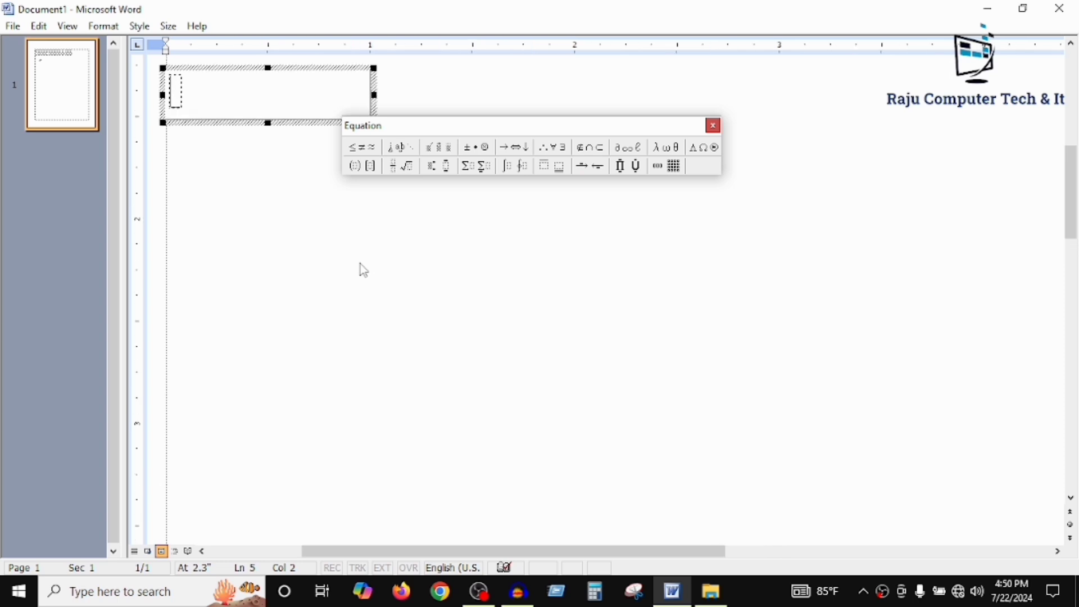
{"action": "scroll", "coordinate": [365, 271], "scroll_direction": "up", "scroll_amount": 4}
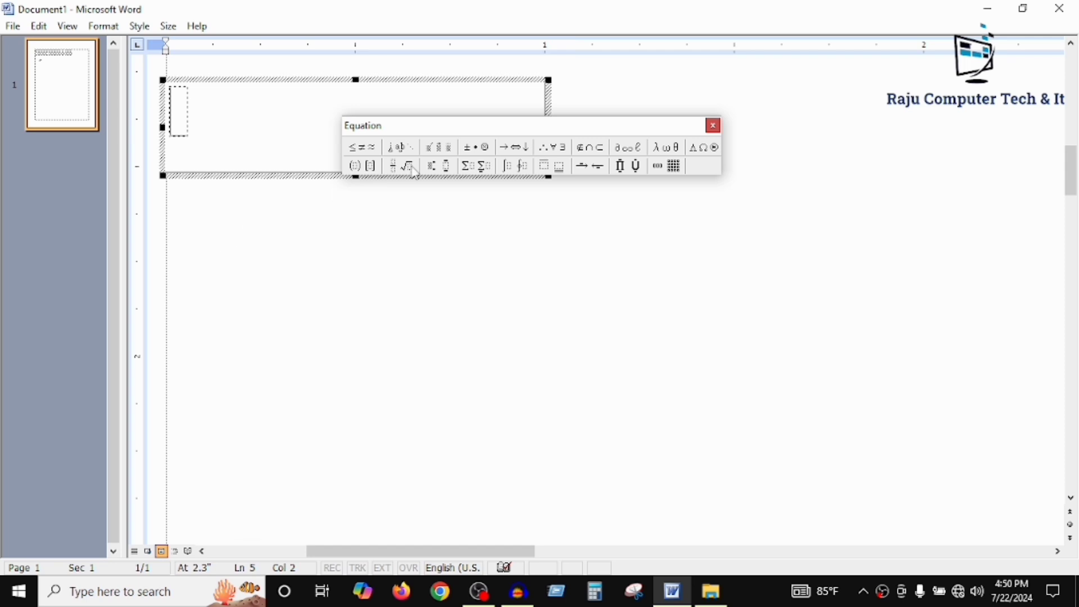
{"action": "mouse_move", "coordinate": [465, 124]}
{"action": "left_mouse_down"}
{"action": "mouse_move", "coordinate": [464, 140]}
{"action": "mouse_move", "coordinate": [538, 253]}
{"action": "mouse_move", "coordinate": [579, 294]}
{"action": "mouse_move", "coordinate": [657, 287]}
{"action": "mouse_move", "coordinate": [735, 252]}
{"action": "mouse_move", "coordinate": [753, 127]}
{"action": "left_mouse_up"}
{"action": "double_click", "coordinate": [724, 262]}
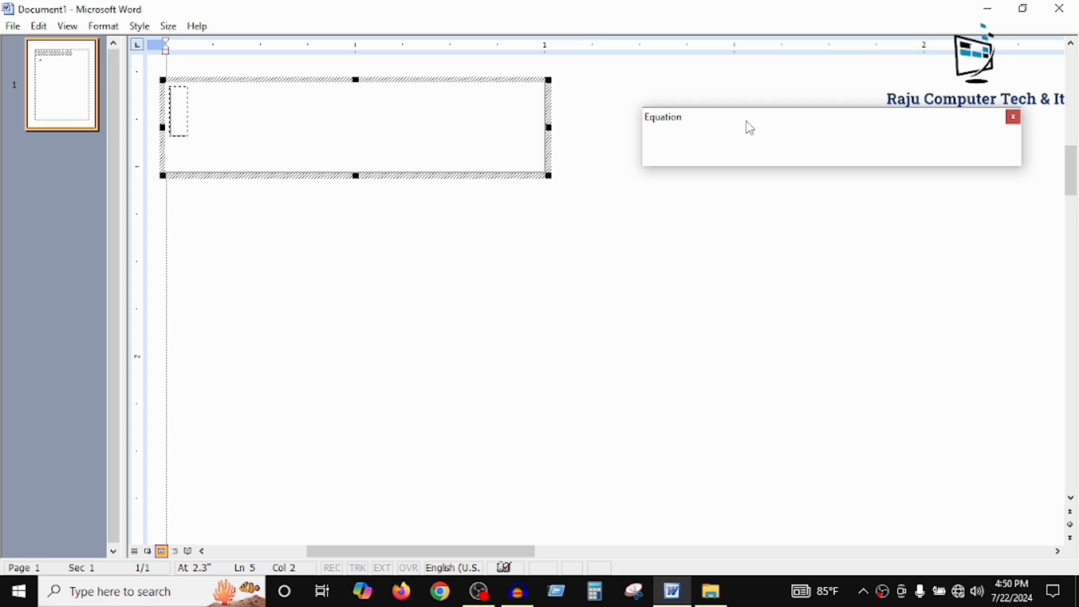
{"action": "left_click_drag", "start_coordinate": [751, 127], "coordinate": [585, 261]}
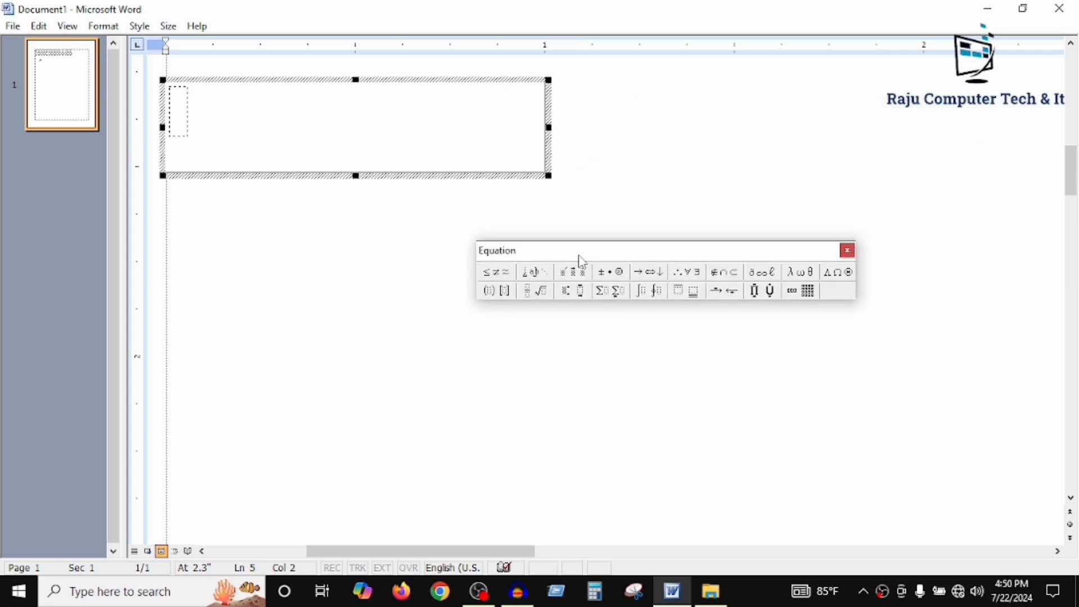
{"action": "left_click", "coordinate": [494, 292]}
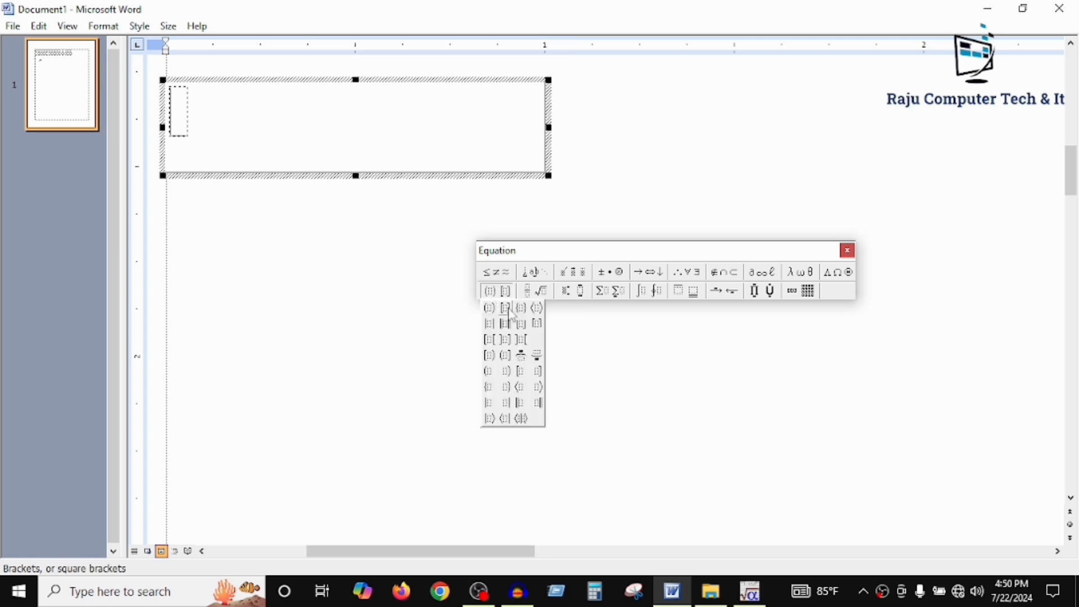
{"action": "left_click", "coordinate": [508, 308]}
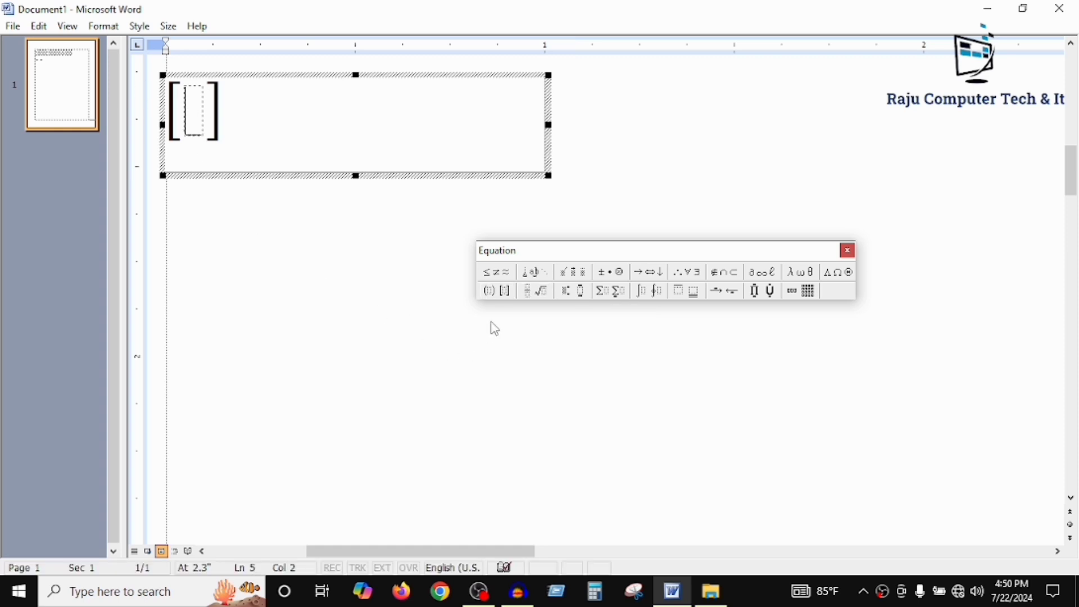
- Insert a full-size vertical fraction inside the square brackets and put a pair of parentheses in its numerator
{"action": "left_click", "coordinate": [537, 293]}
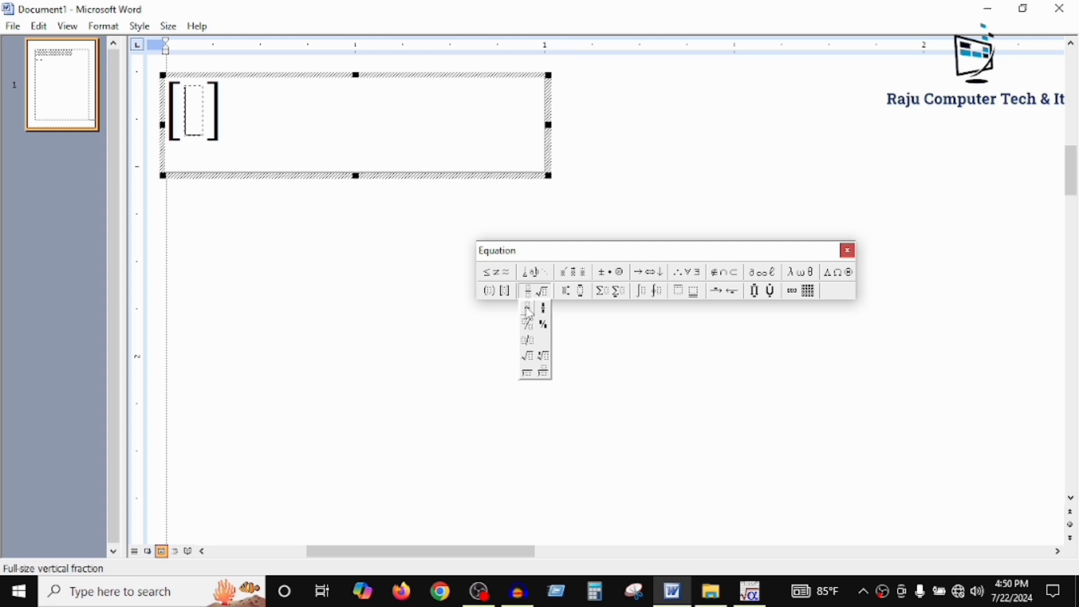
{"action": "left_click", "coordinate": [532, 314]}
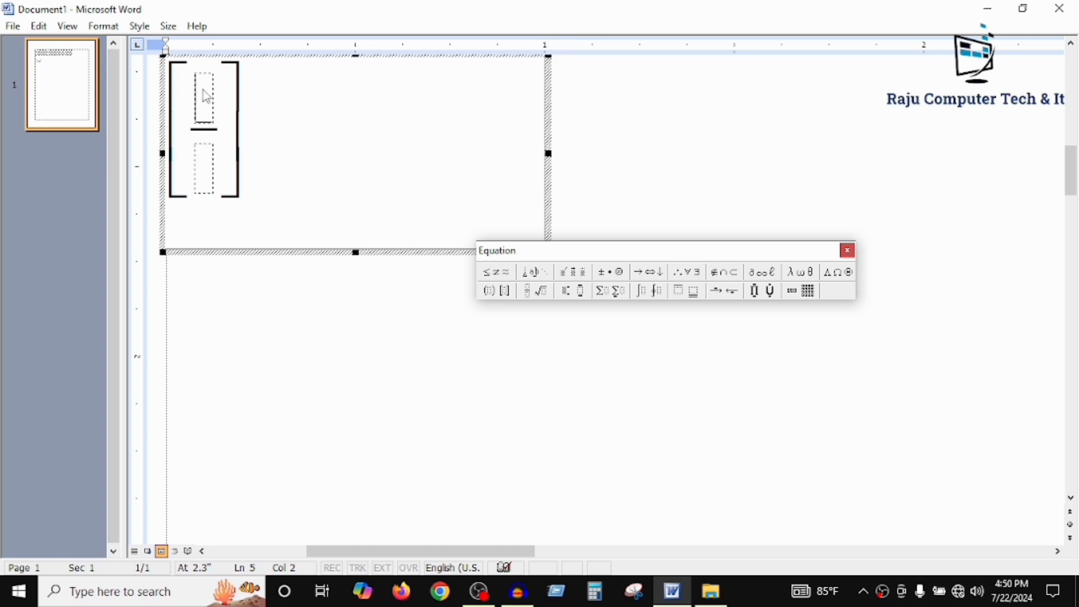
{"action": "left_click", "coordinate": [496, 294]}
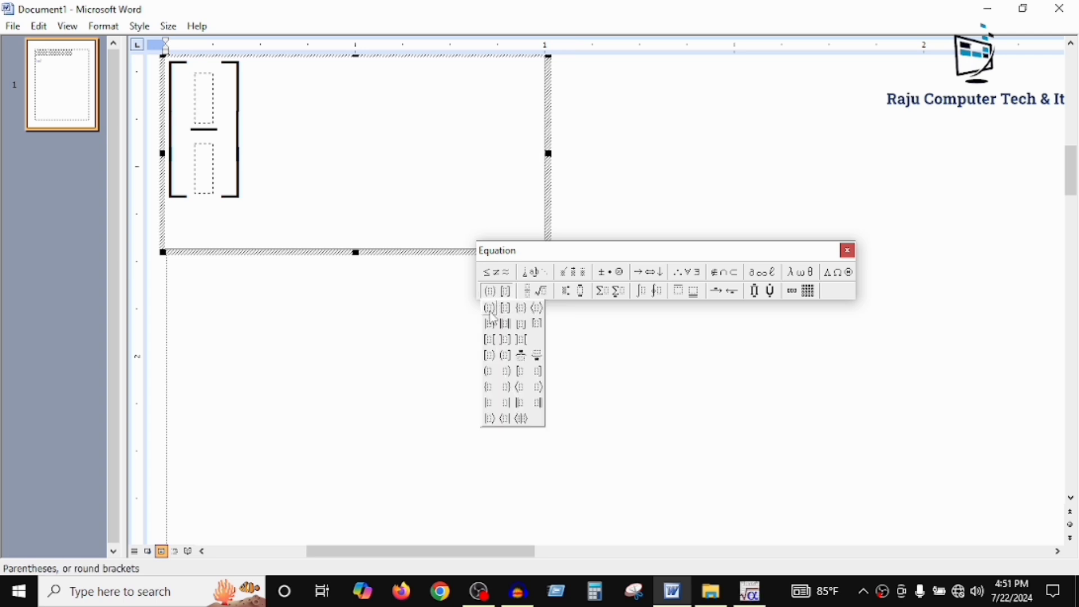
{"action": "left_click", "coordinate": [489, 308]}
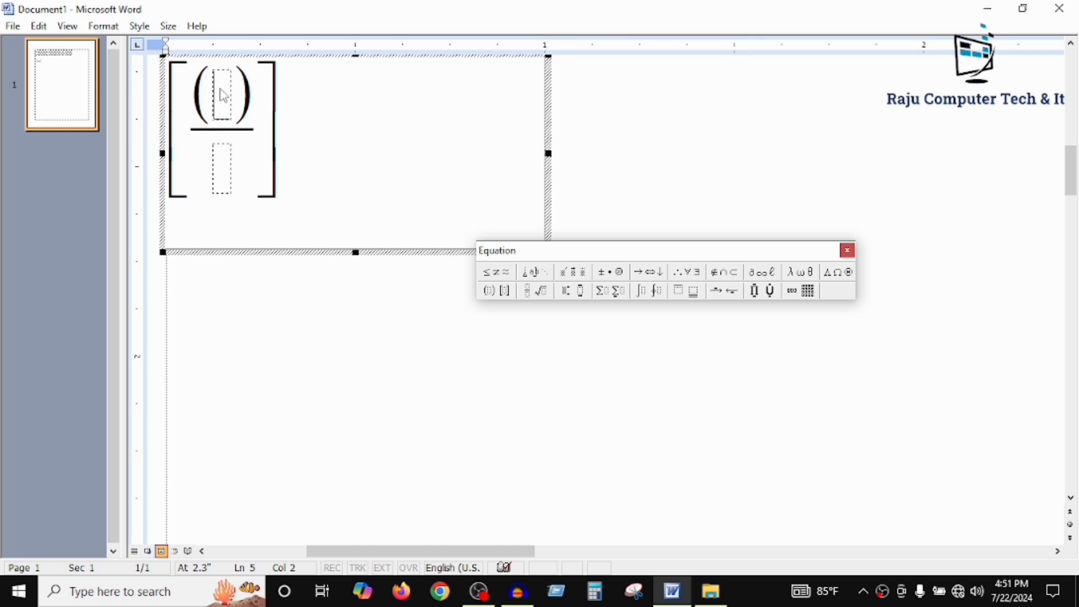
- Enter a with a superscript 2 inside the numerator's parentheses
{"action": "type", "text": "a"}
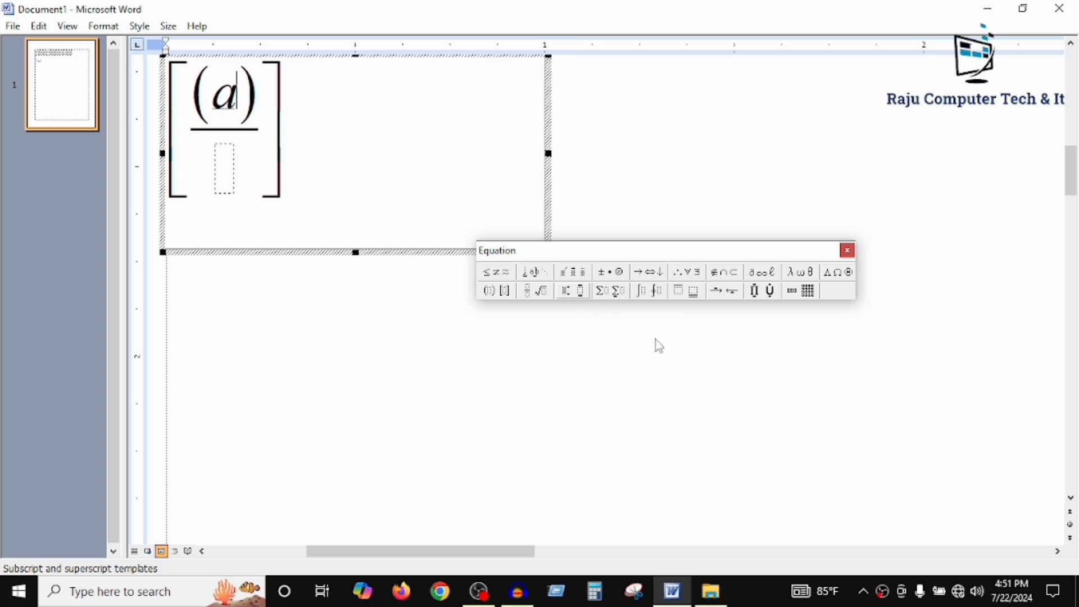
{"action": "left_click", "coordinate": [573, 291]}
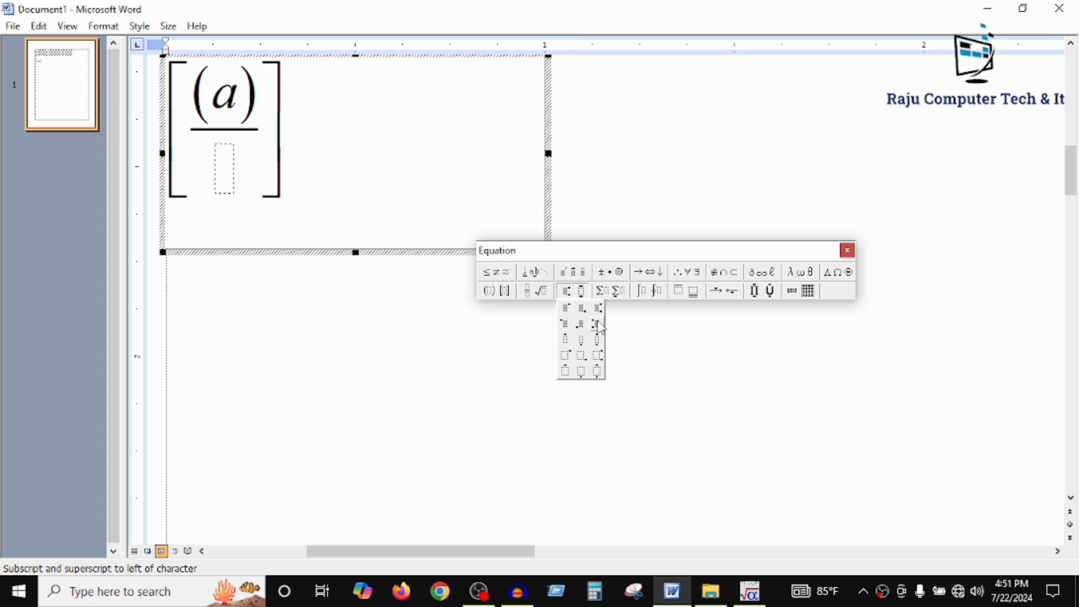
{"action": "left_click", "coordinate": [567, 309]}
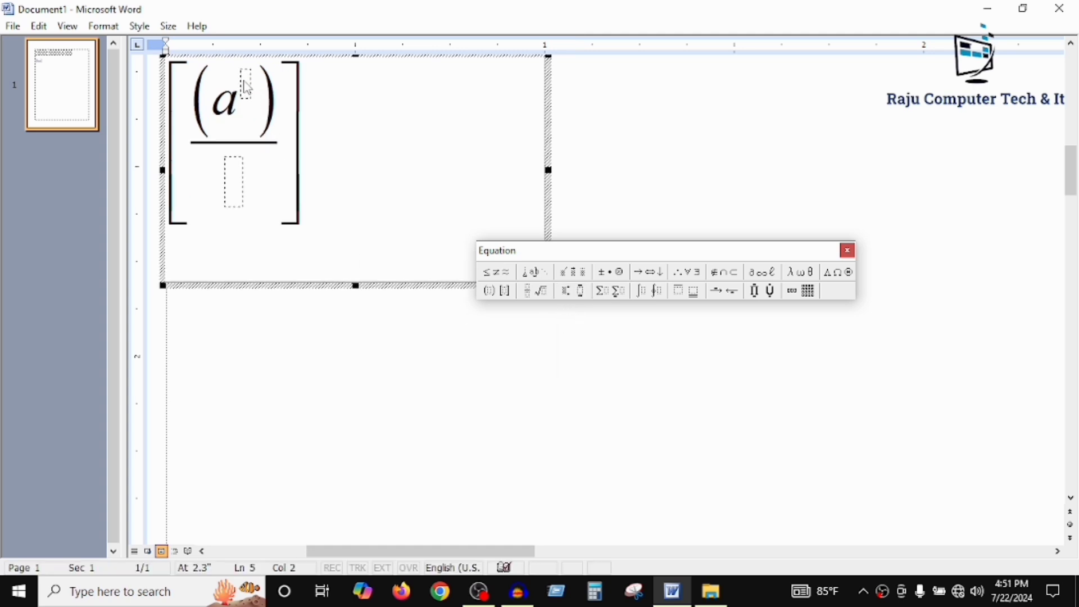
{"action": "type", "text": "2"}
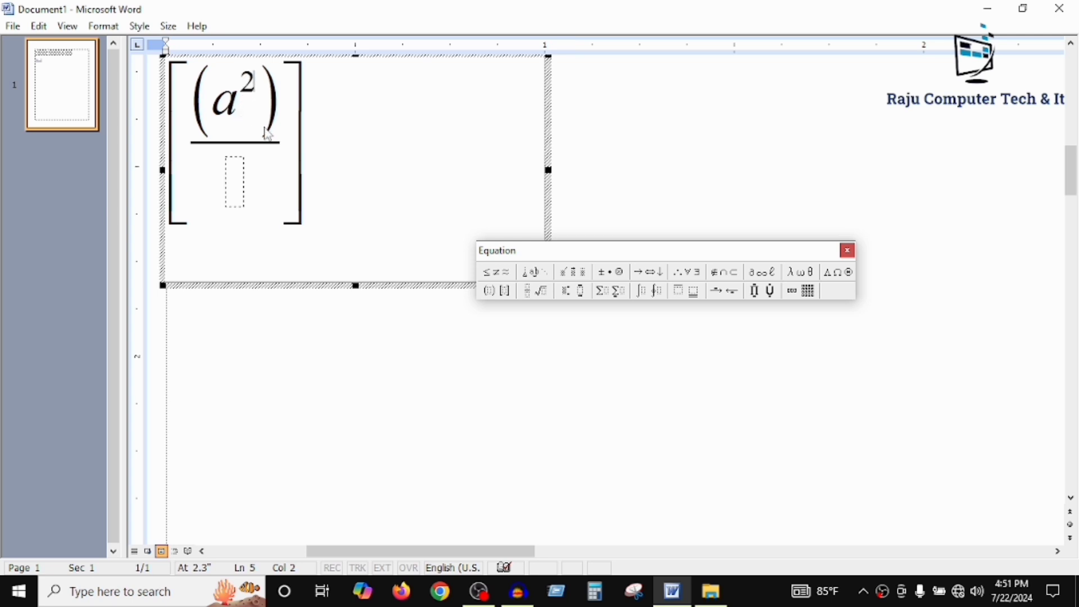
{"action": "scroll", "coordinate": [341, 209], "scroll_direction": "up", "scroll_amount": 2}
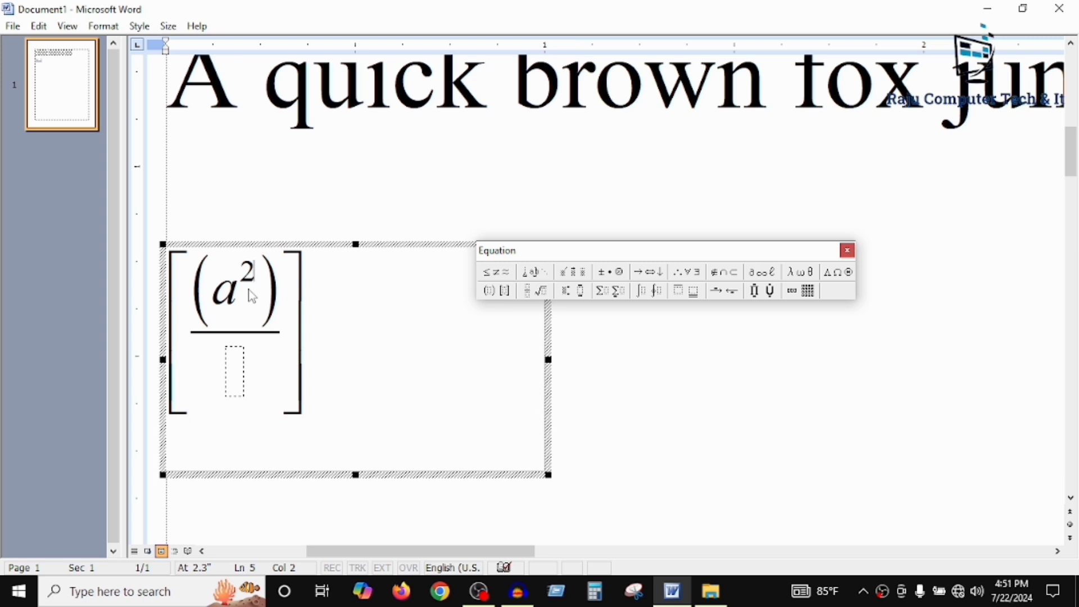
{"action": "type", "text": "fg"}
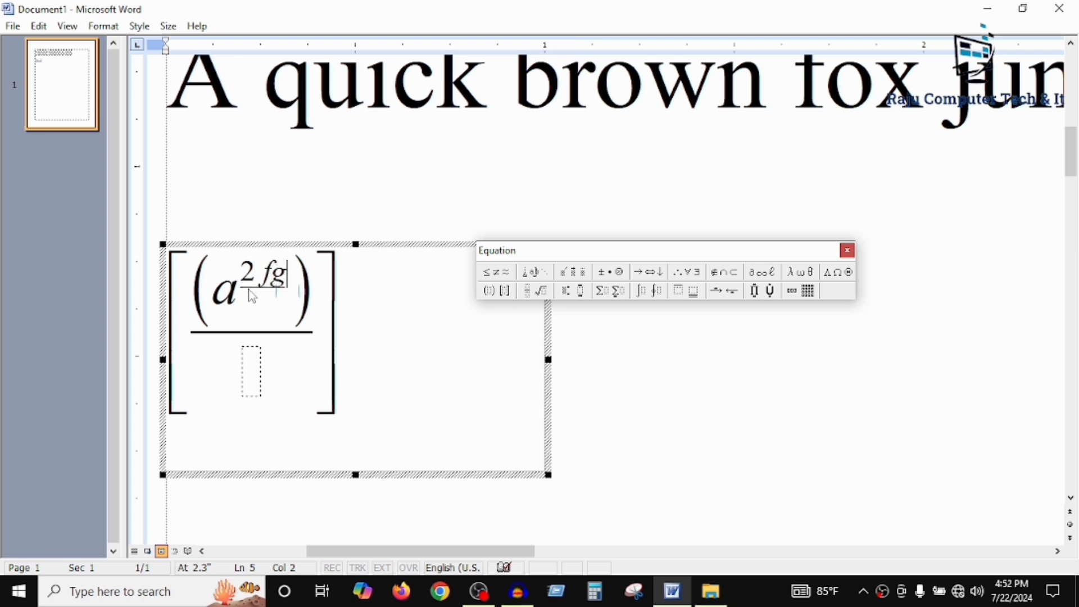
{"action": "key", "text": "BackSpace"}
{"action": "key", "text": "BackSpace"}
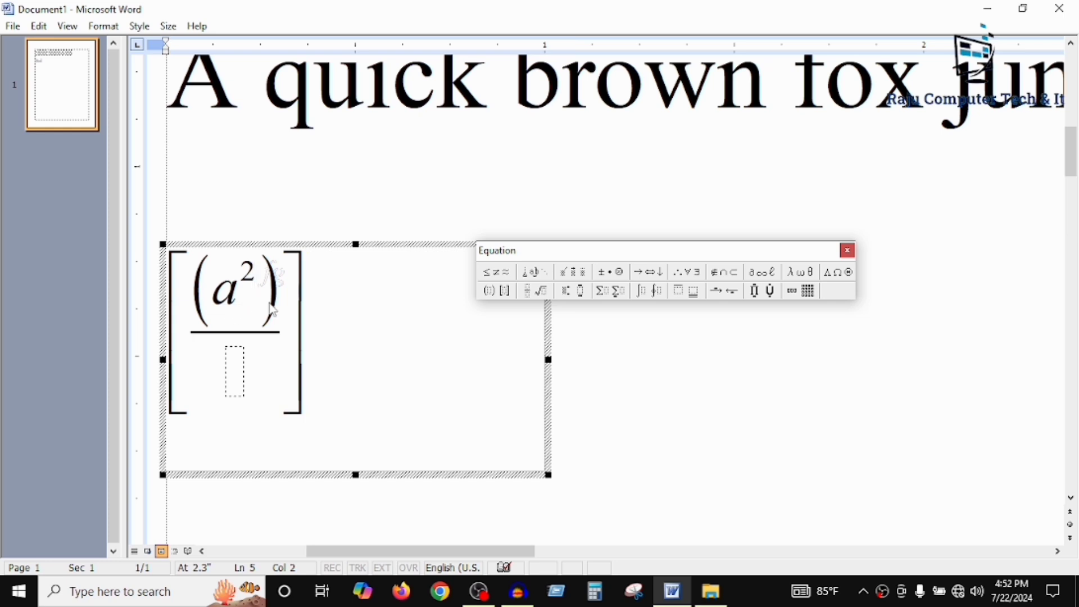
- Continue the numerator after the a squared term with + 2ab + b at normal baseline level
{"action": "type", "text": "+"}
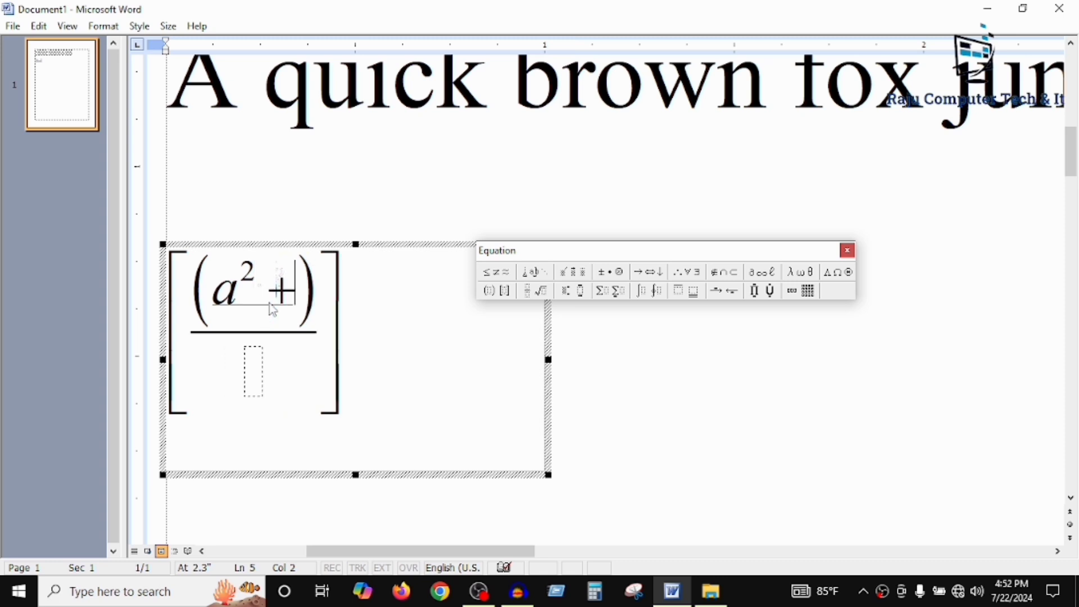
{"action": "type", "text": "2"}
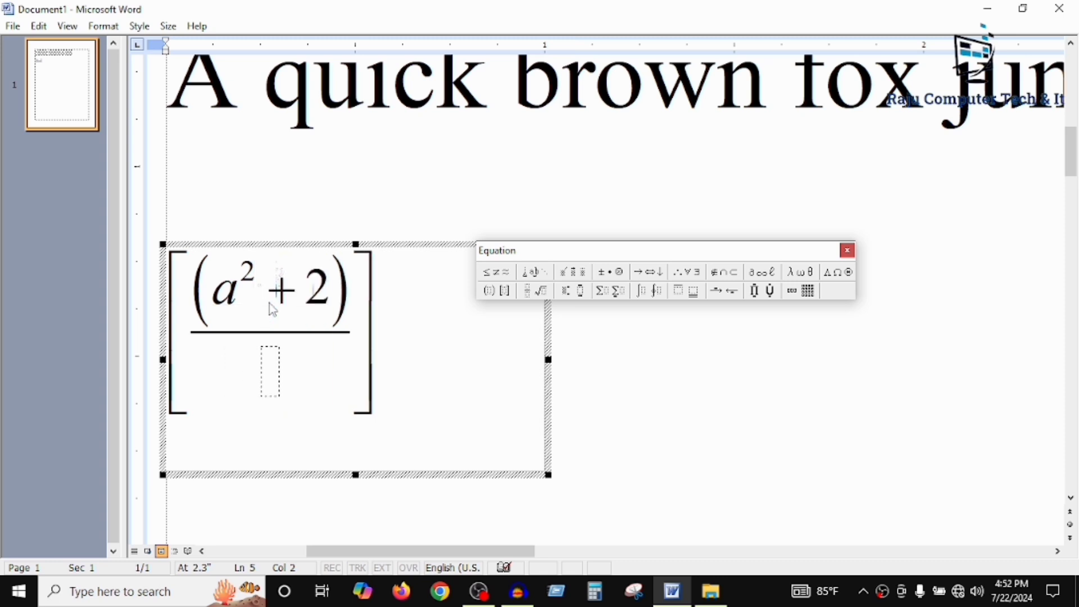
{"action": "type", "text": "ab"}
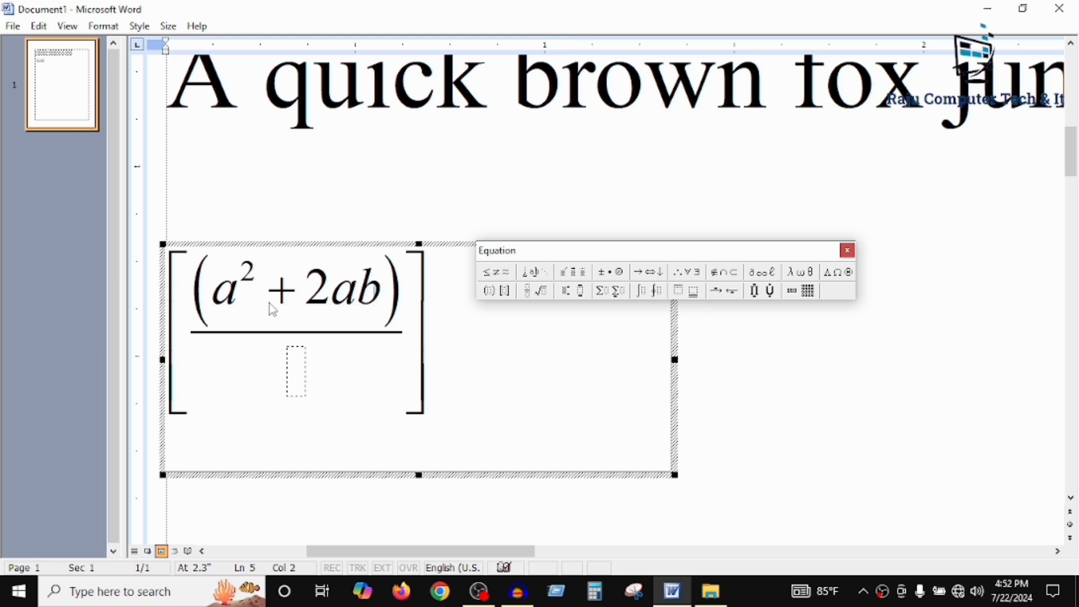
{"action": "type", "text": "+"}
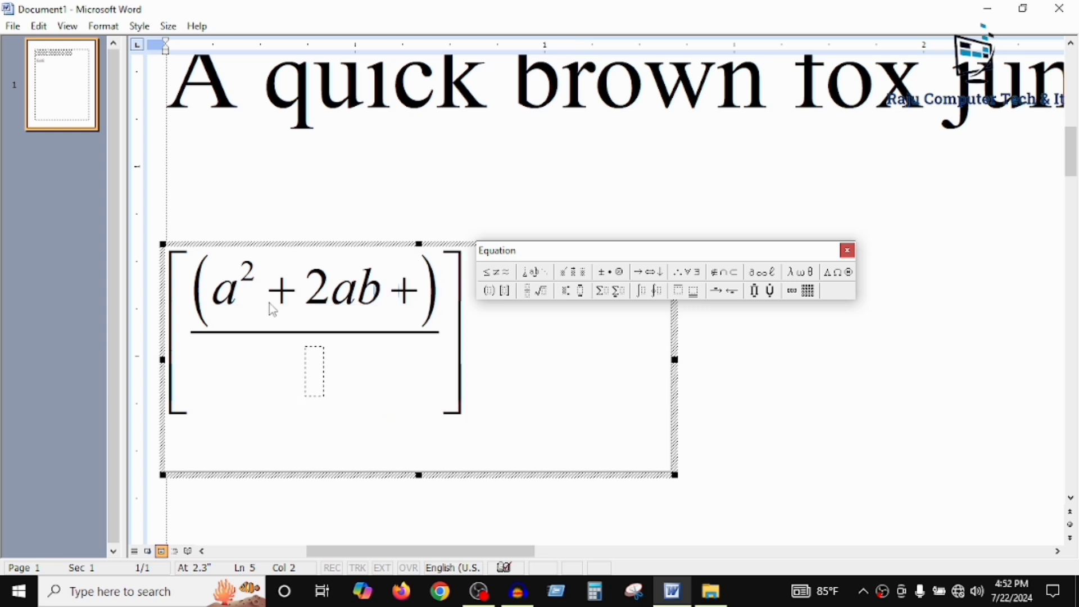
{"action": "type", "text": "b"}
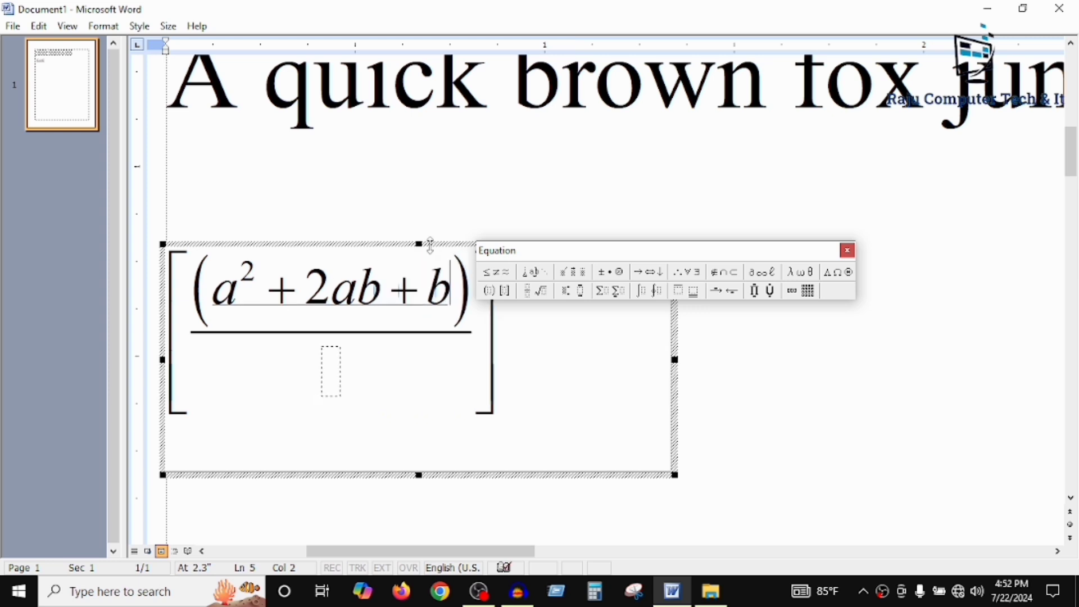
- Move the Equation toolbar clear of the numerator and add a superscript 2 to its final b
{"action": "left_click_drag", "start_coordinate": [542, 255], "coordinate": [757, 227]}
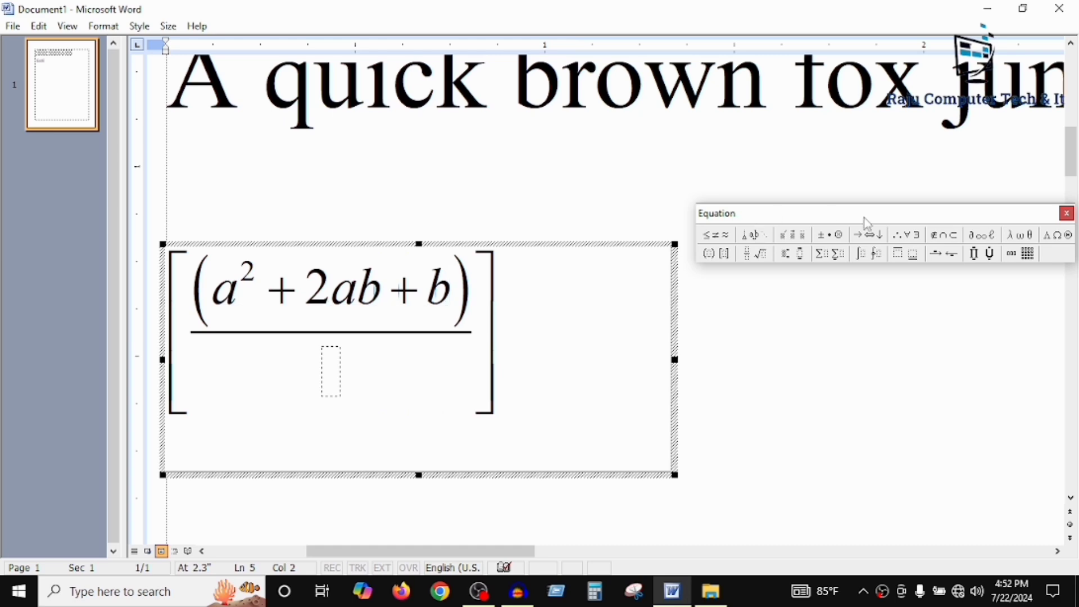
{"action": "left_click", "coordinate": [790, 256]}
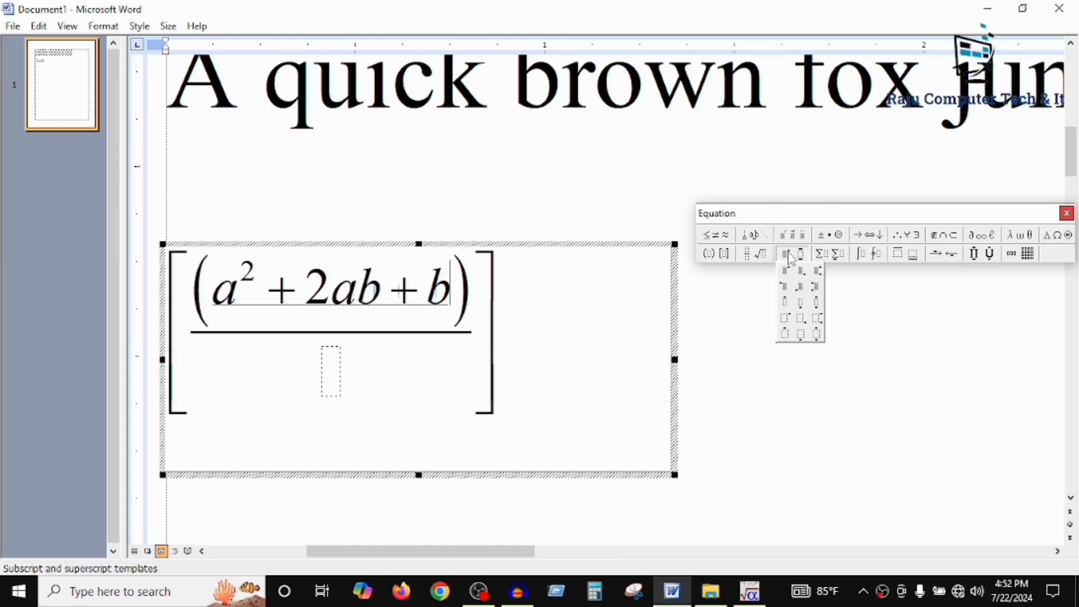
{"action": "left_click", "coordinate": [788, 281]}
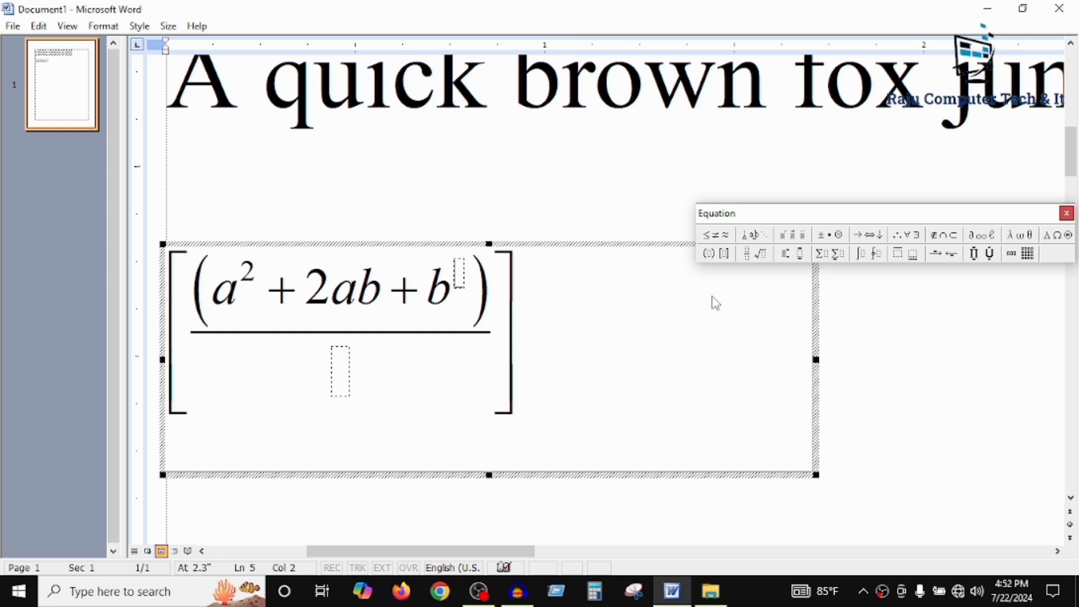
{"action": "type", "text": "2"}
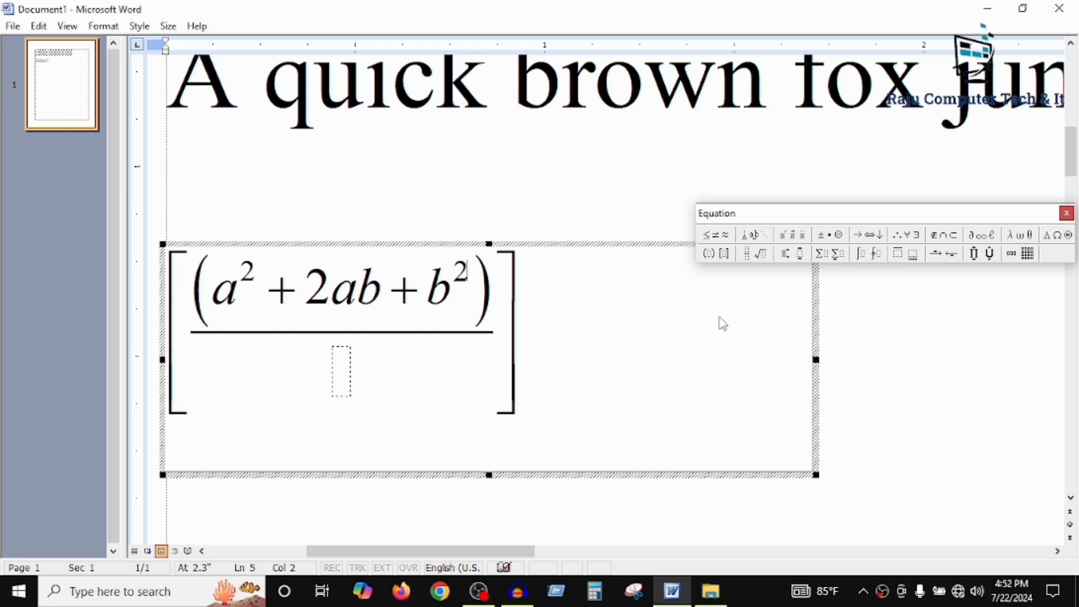
- Enter a with a superscript 3 in the fraction's empty denominator
{"action": "left_click", "coordinate": [348, 382]}
{"action": "type", "text": "a"}
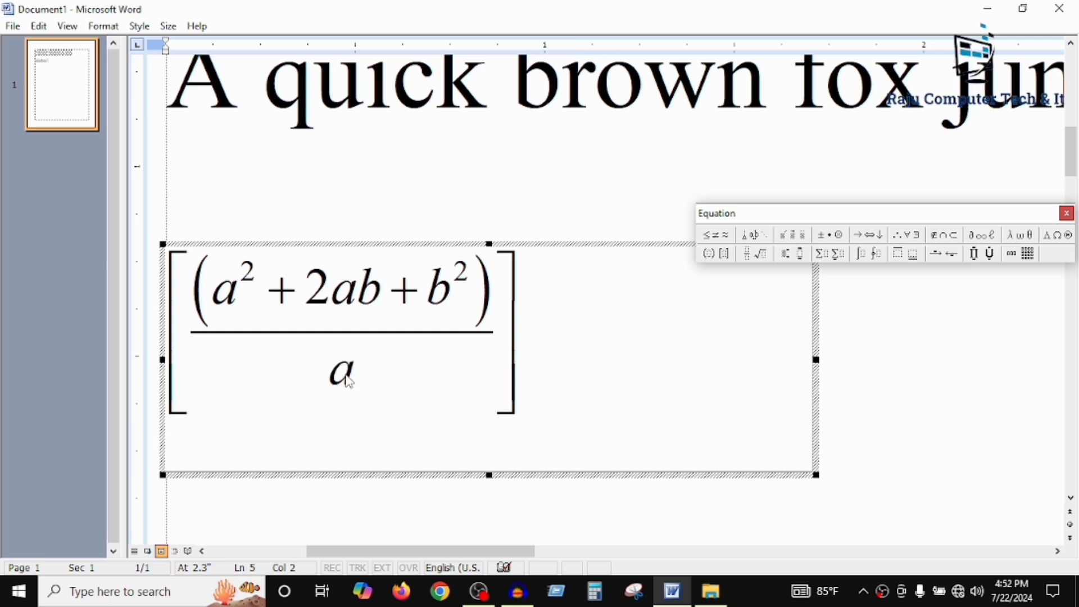
{"action": "left_click", "coordinate": [793, 254]}
{"action": "left_click", "coordinate": [788, 272]}
{"action": "type", "text": "3"}
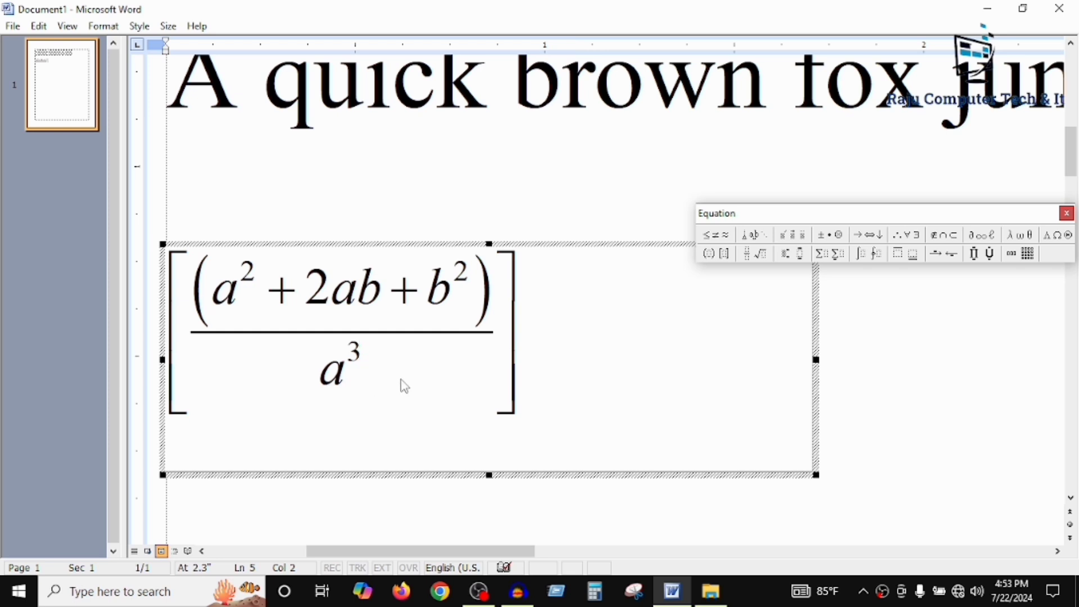
- Continue the denominator with + 3 followed by a square root containing xy − 3
{"action": "type", "text": "+3"}
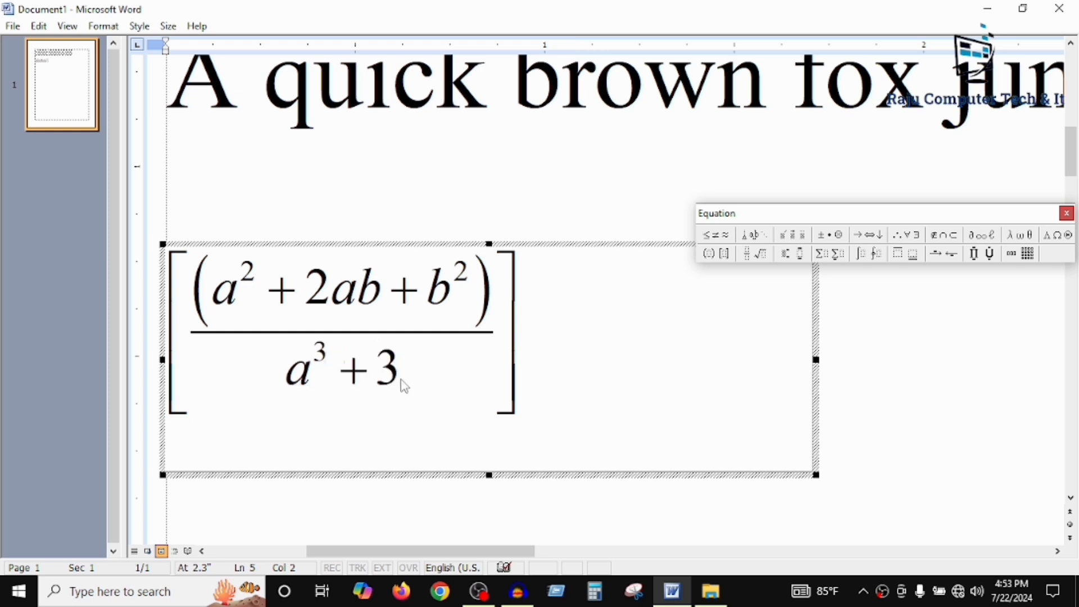
{"action": "left_click", "coordinate": [748, 257]}
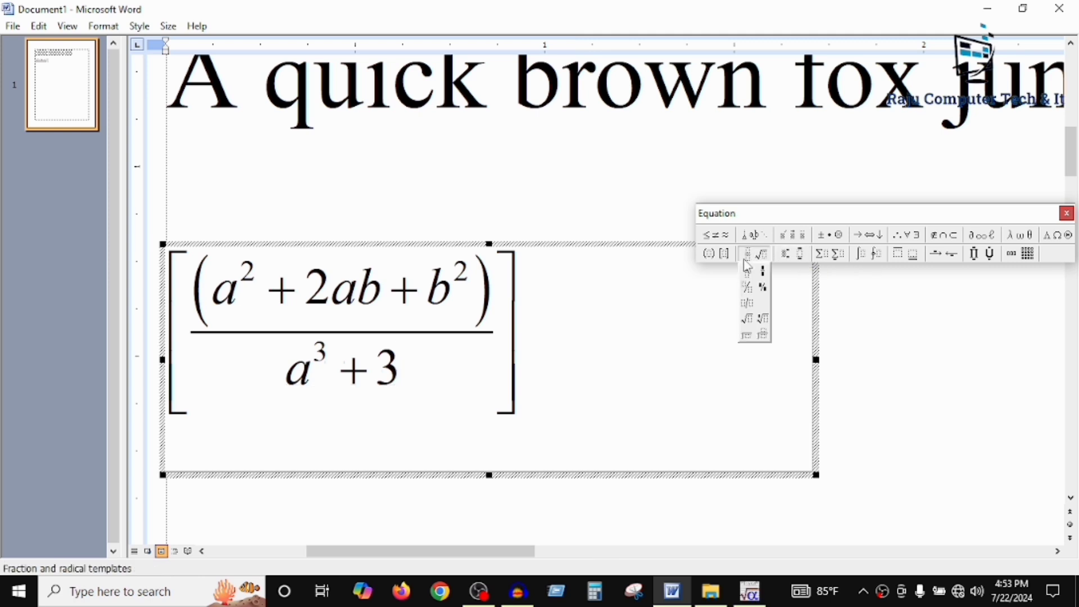
{"action": "left_click", "coordinate": [749, 325]}
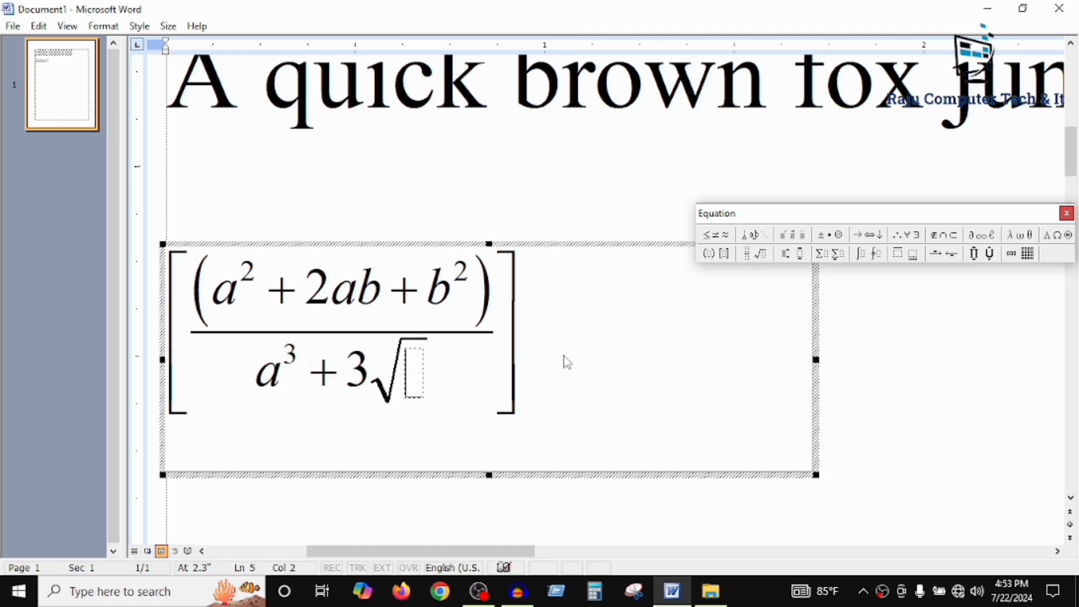
{"action": "type", "text": "x"}
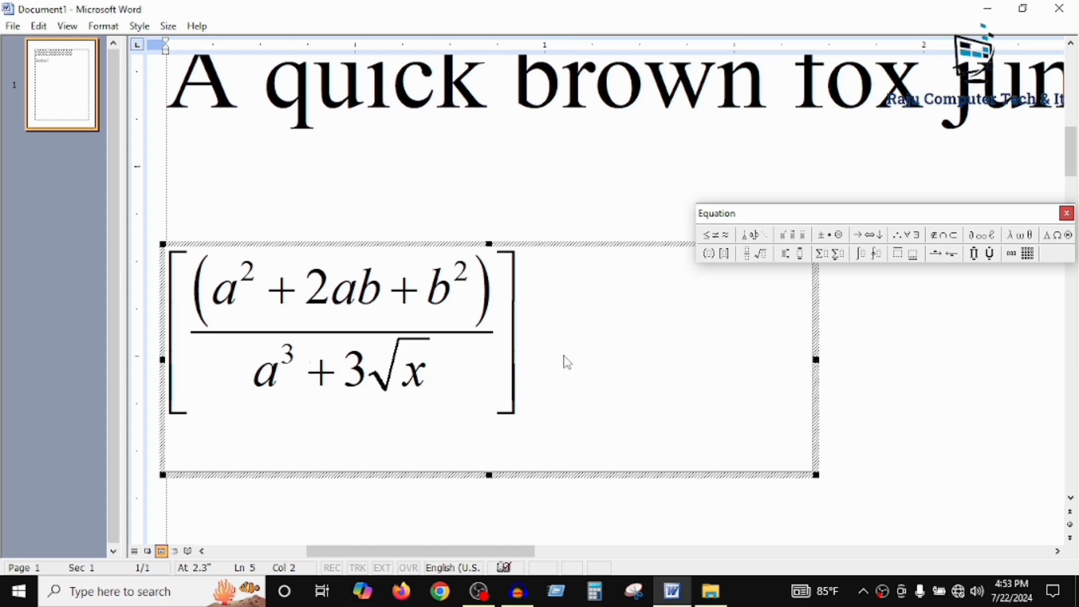
{"action": "type", "text": "y-3"}
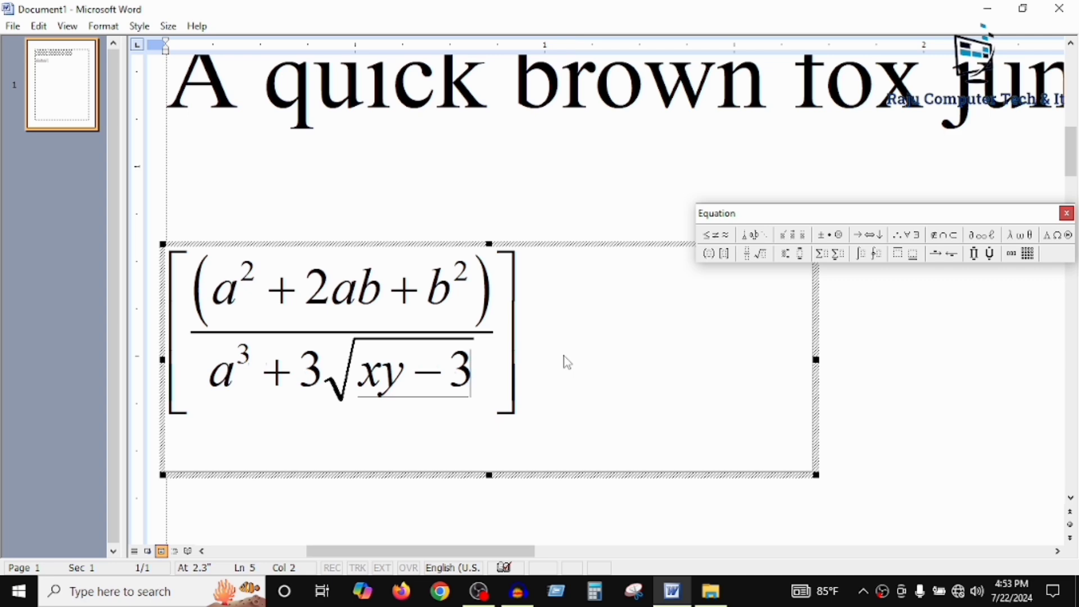
{"action": "type", "text": "f"}
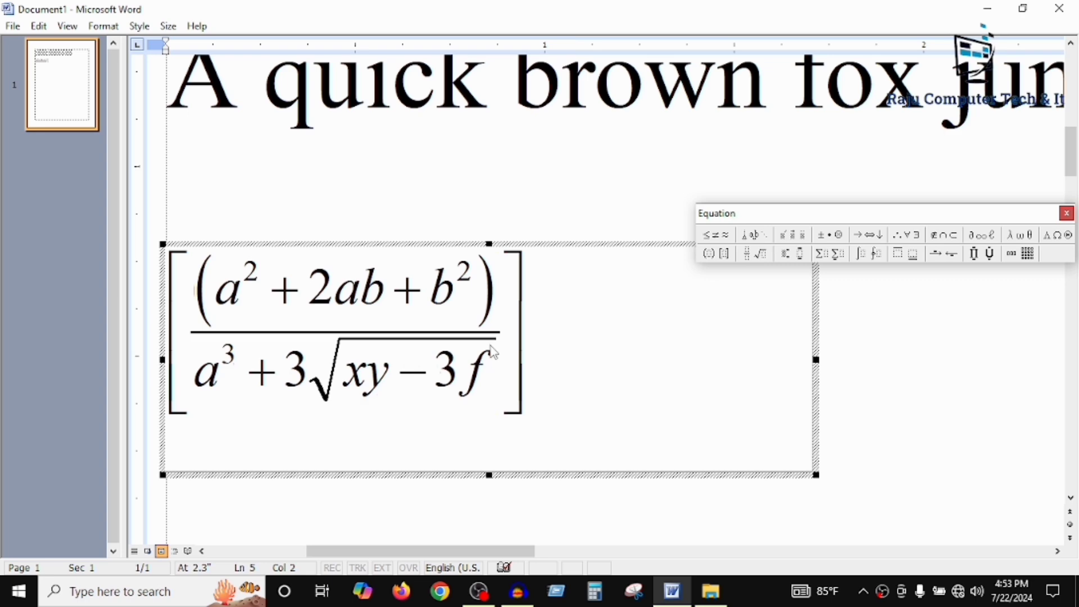
{"action": "key", "text": "BackSpace"}
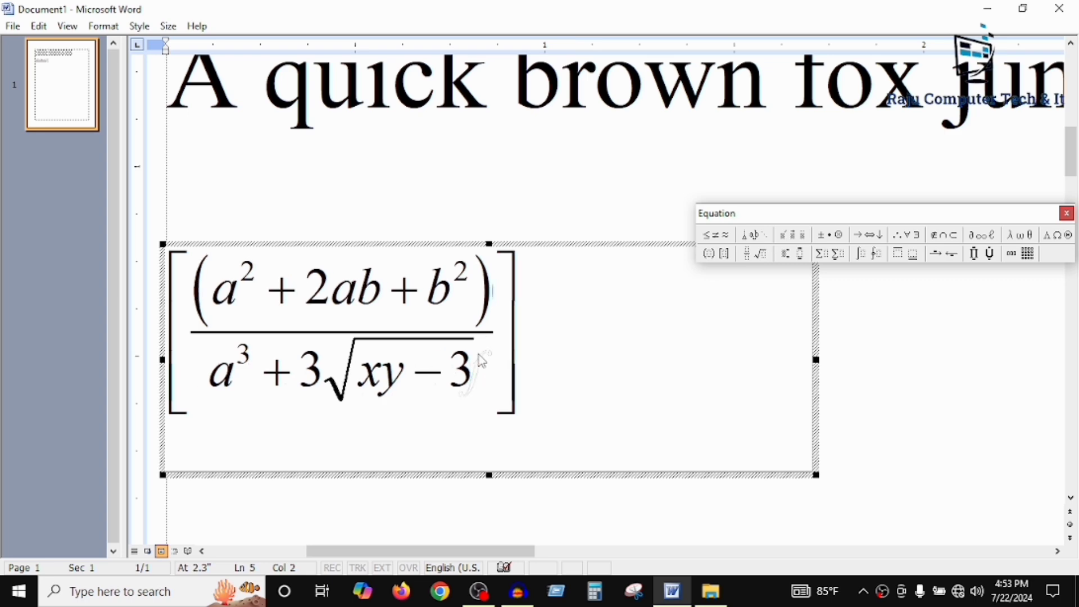
- Add + b with a superscript 3 to the denominator, outside and after the square root
{"action": "left_click", "coordinate": [474, 372]}
{"action": "left_click", "coordinate": [476, 353]}
{"action": "left_click", "coordinate": [473, 372]}
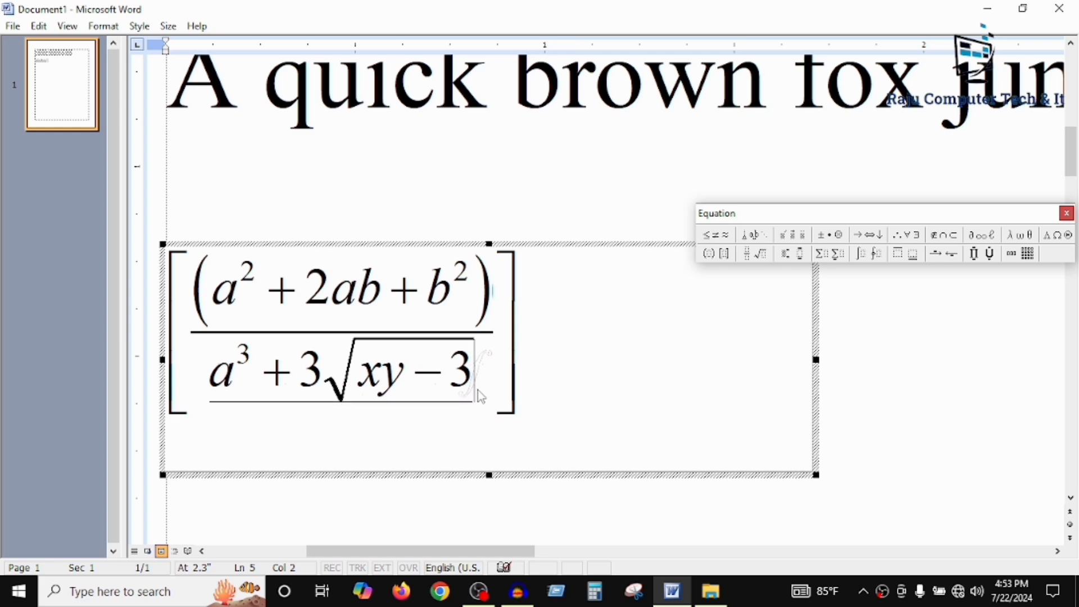
{"action": "type", "text": "+b"}
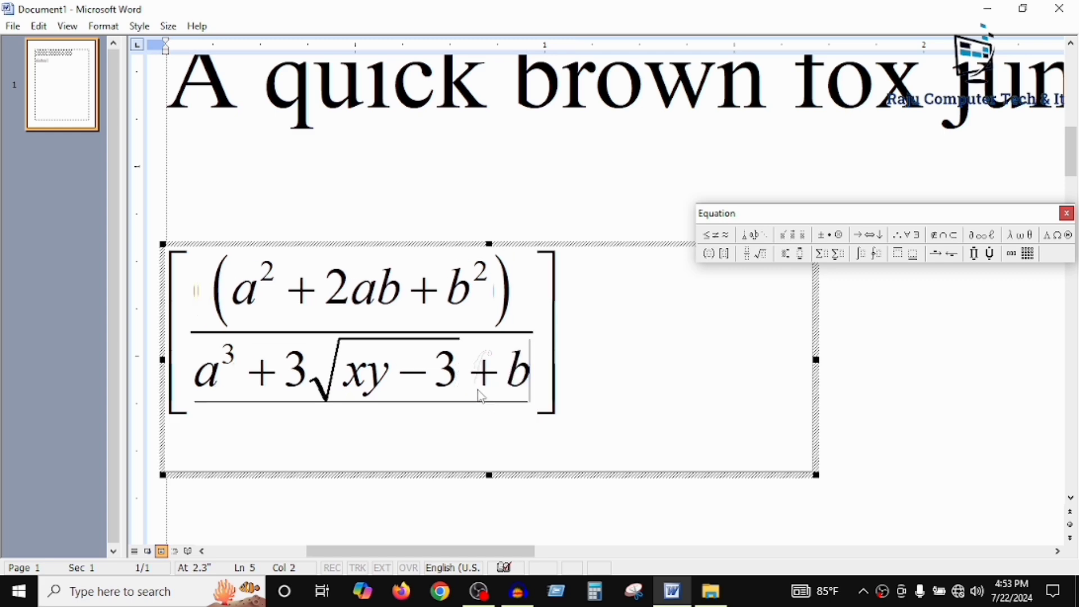
{"action": "left_click", "coordinate": [793, 255]}
{"action": "left_click", "coordinate": [788, 272]}
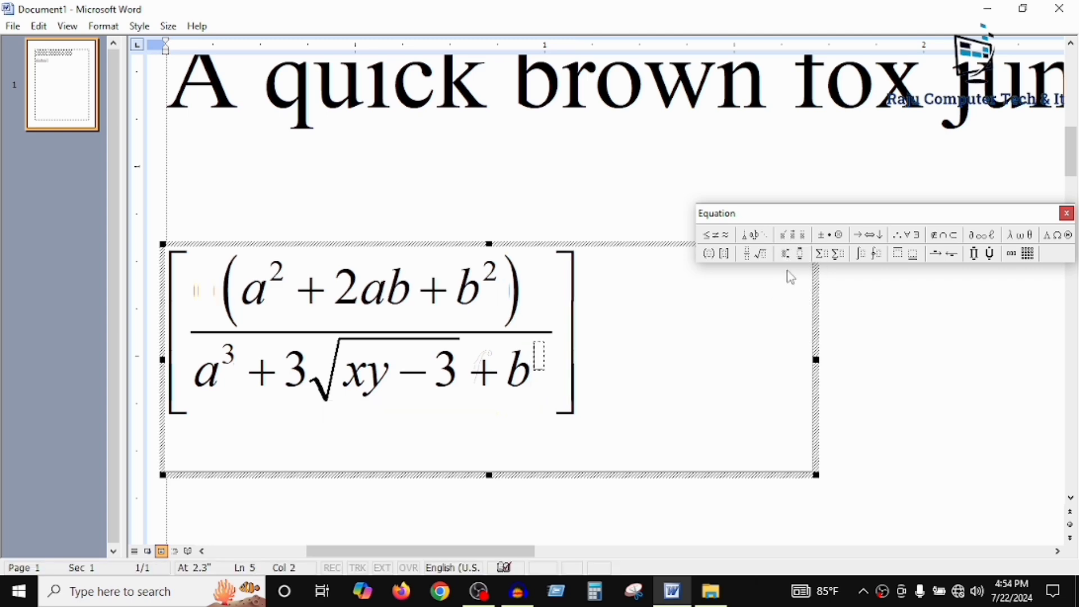
{"action": "type", "text": "3"}
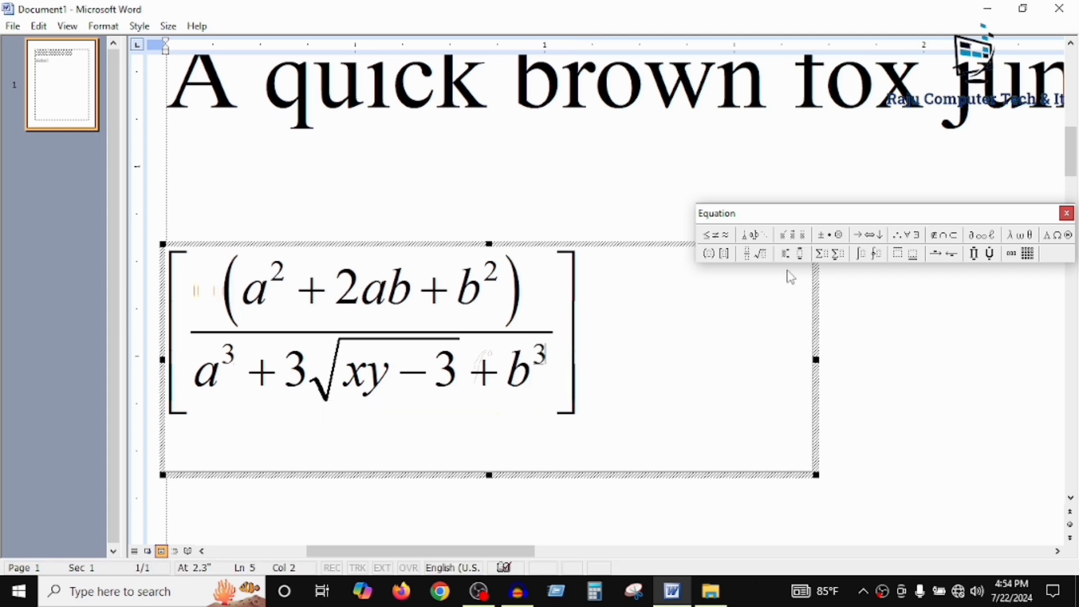